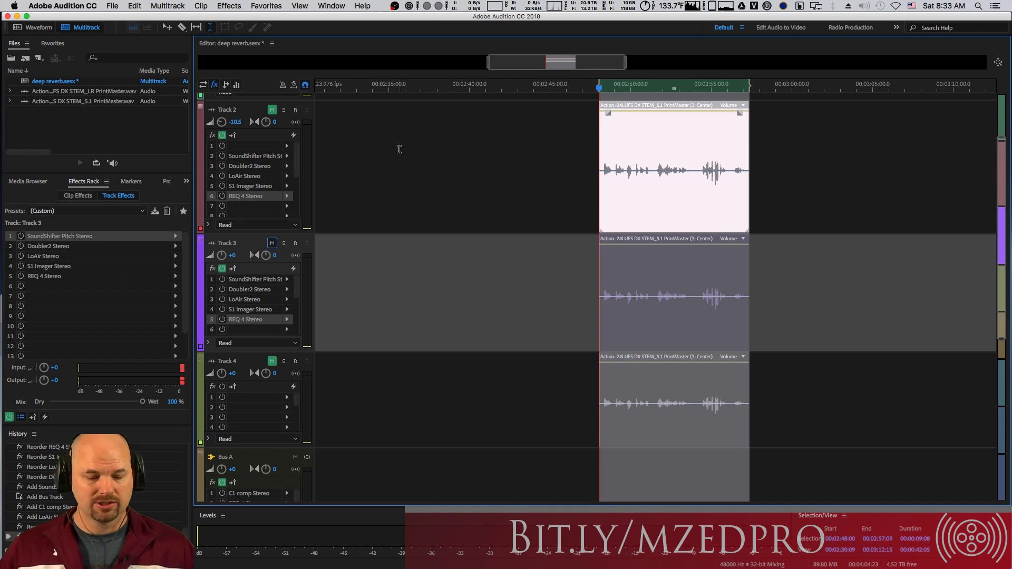
Step: Open SoundShifter Pitch on Track 3 and set its pitch shift to about -36 cents in Smooth mode
{"action": "double_click", "coordinate": [265, 280]}
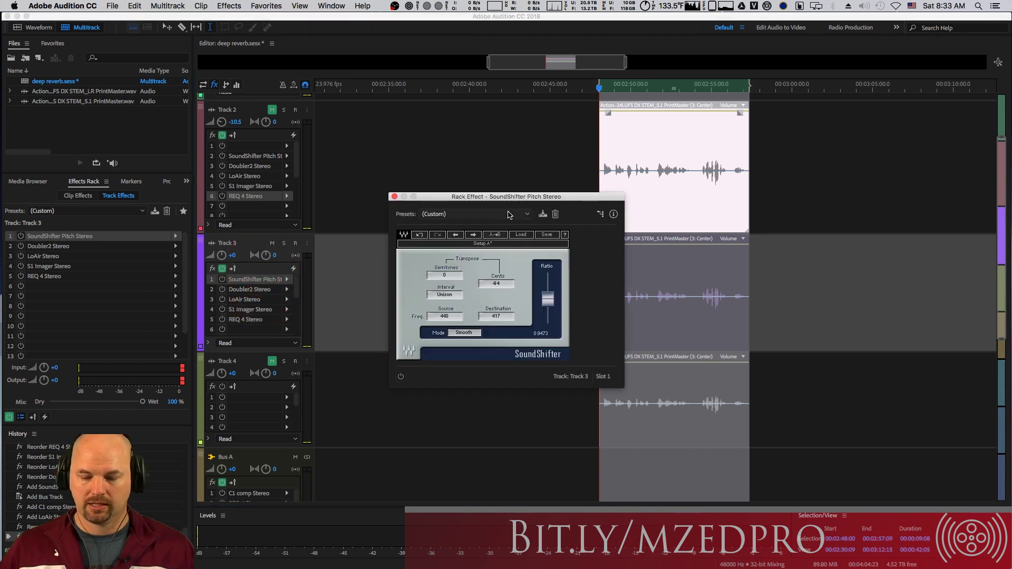
{"action": "left_click_drag", "start_coordinate": [513, 194], "coordinate": [502, 192]}
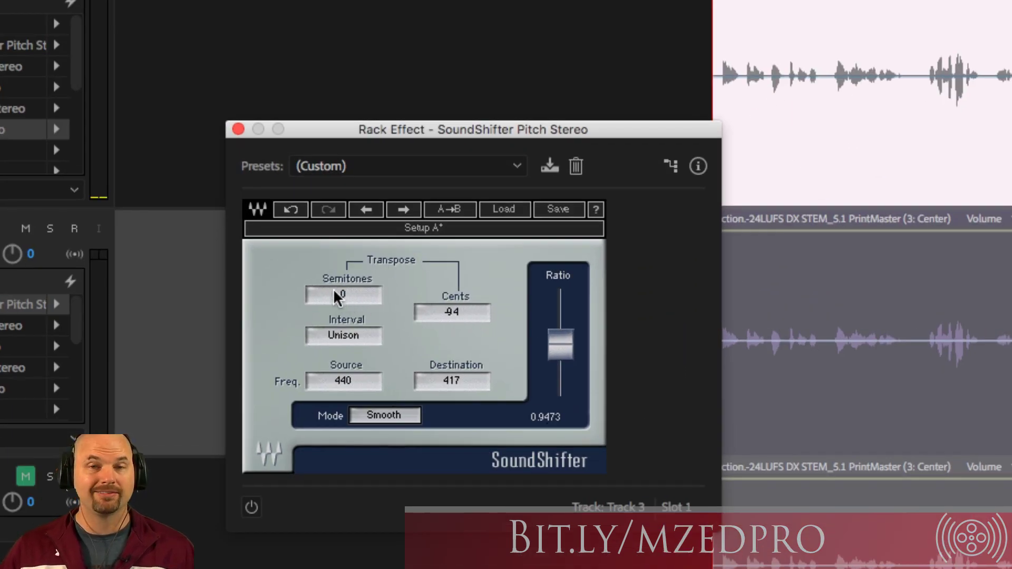
{"action": "mouse_move", "coordinate": [562, 343]}
{"action": "left_mouse_down"}
{"action": "mouse_move", "coordinate": [561, 417]}
{"action": "mouse_move", "coordinate": [554, 339]}
{"action": "mouse_move", "coordinate": [542, 339]}
{"action": "mouse_move", "coordinate": [556, 289]}
{"action": "mouse_move", "coordinate": [560, 338]}
{"action": "left_mouse_up"}
{"action": "left_click", "coordinate": [402, 417]}
{"action": "left_click", "coordinate": [406, 419]}
{"action": "left_click", "coordinate": [399, 424]}
{"action": "left_click", "coordinate": [400, 421]}
{"action": "left_click", "coordinate": [402, 423]}
{"action": "left_click", "coordinate": [402, 423]}
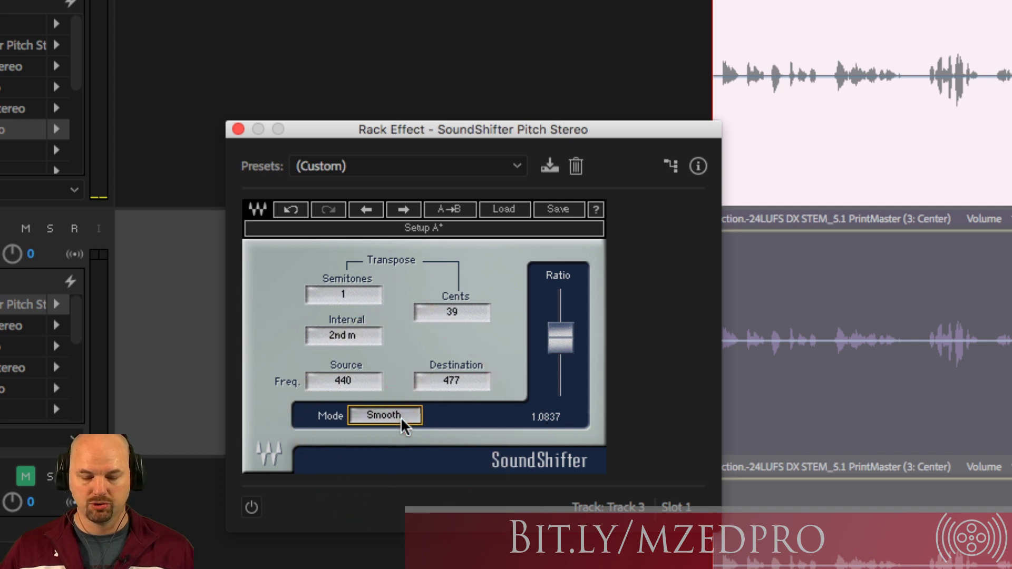
{"action": "left_click_drag", "start_coordinate": [554, 342], "coordinate": [564, 365]}
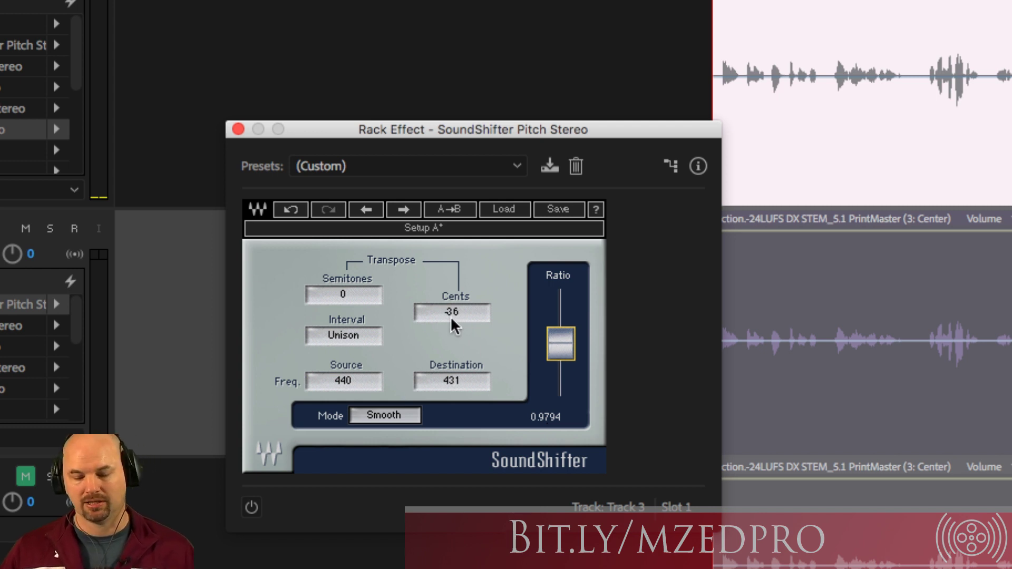
Step: Audition the selection, enable SoundShifter Pitch on Track 3 and lower its pitch to about -2 semitones and -21 cents
{"action": "key", "text": "space"}
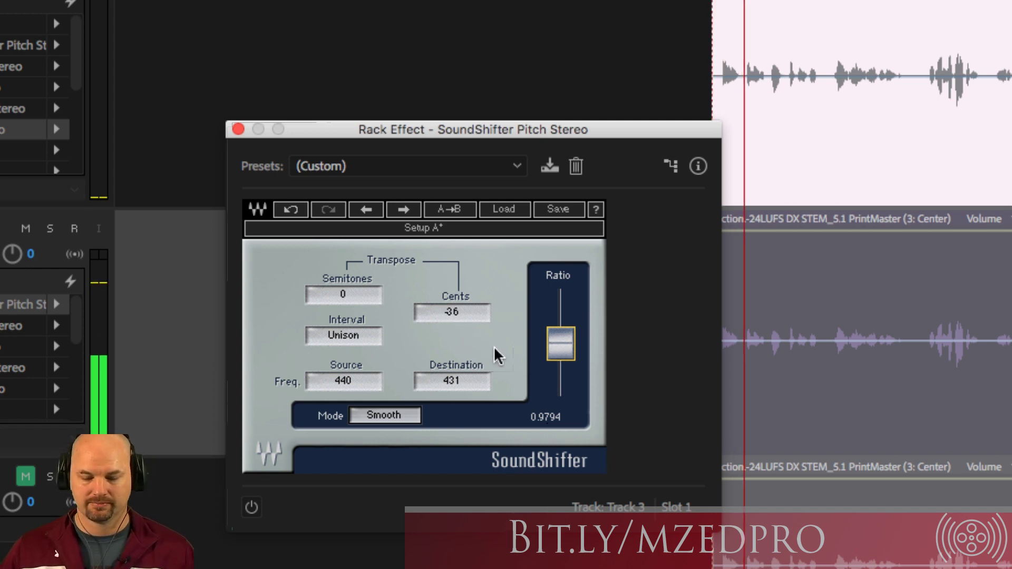
{"action": "mouse_move", "coordinate": [558, 356]}
{"action": "left_mouse_down"}
{"action": "mouse_move", "coordinate": [559, 336]}
{"action": "mouse_move", "coordinate": [558, 486]}
{"action": "mouse_move", "coordinate": [556, 307]}
{"action": "mouse_move", "coordinate": [561, 345]}
{"action": "left_mouse_up"}
{"action": "key", "text": "space"}
{"action": "left_click", "coordinate": [251, 507]}
{"action": "key", "text": "space"}
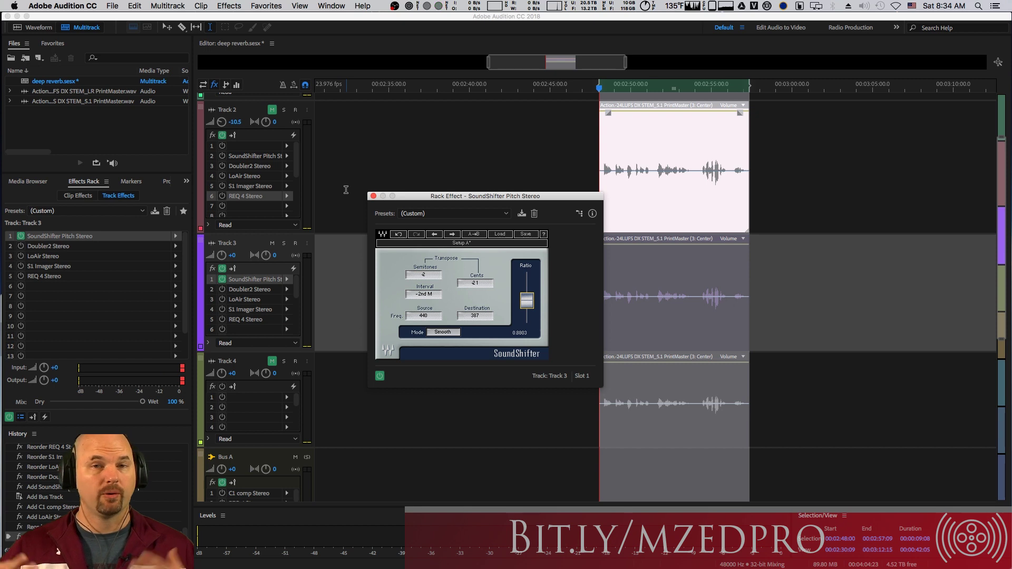
{"action": "left_click", "coordinate": [373, 197]}
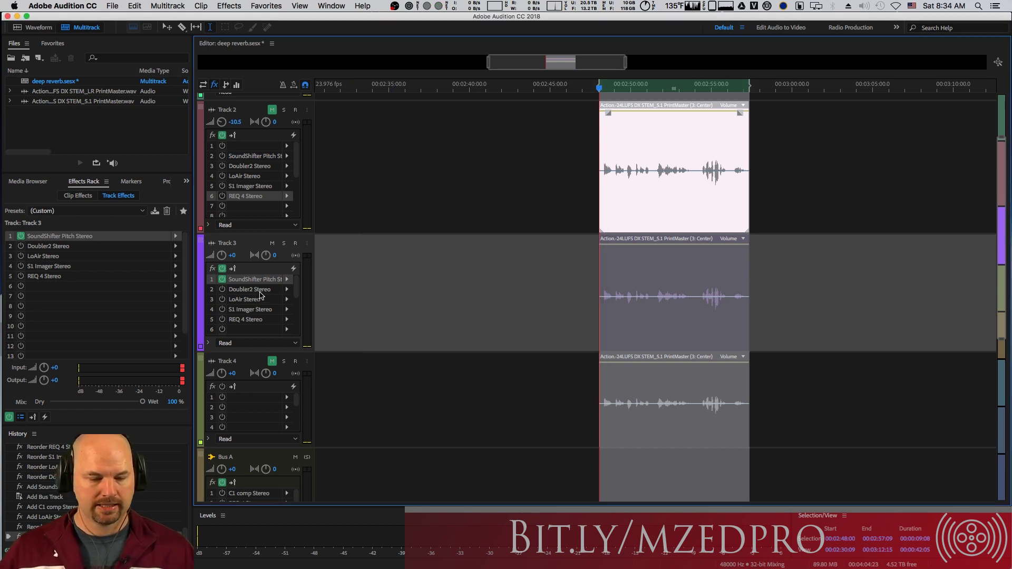
Step: Open Doubler2 on Track 3 and enable it while auditioning the selection
{"action": "double_click", "coordinate": [259, 293]}
{"action": "left_click_drag", "start_coordinate": [510, 185], "coordinate": [503, 180]}
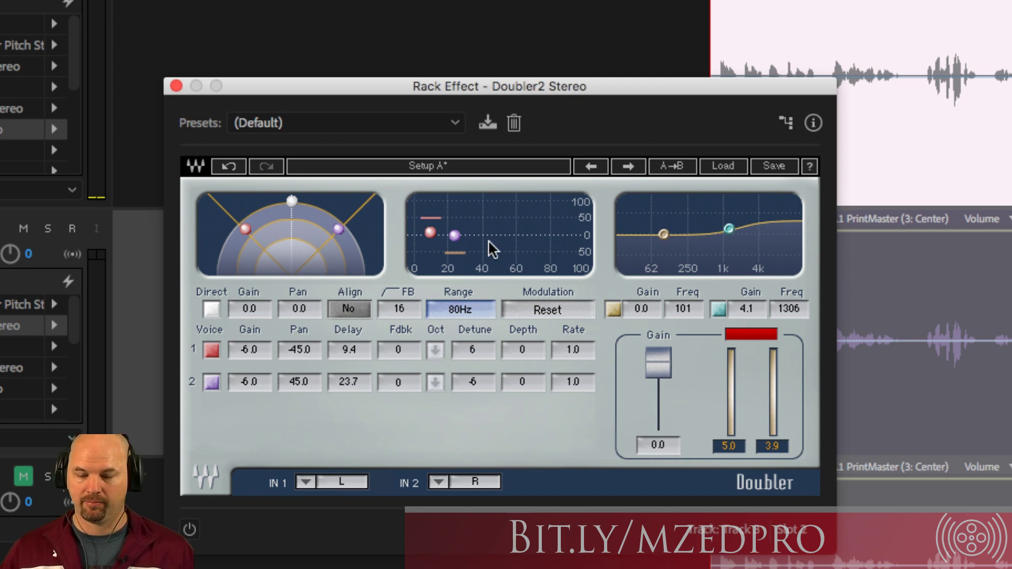
{"action": "left_click", "coordinate": [488, 351]}
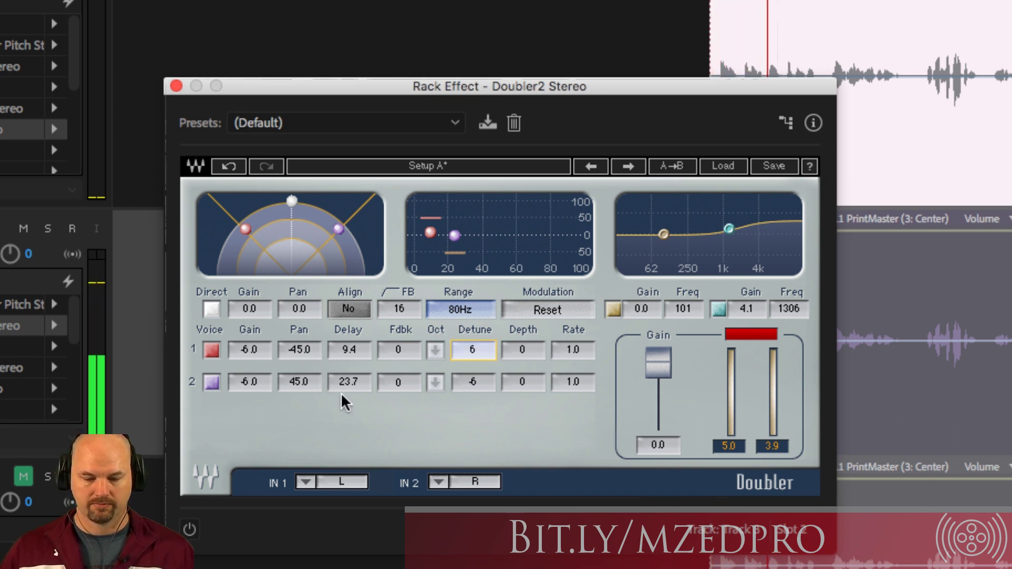
{"action": "left_click", "coordinate": [189, 529]}
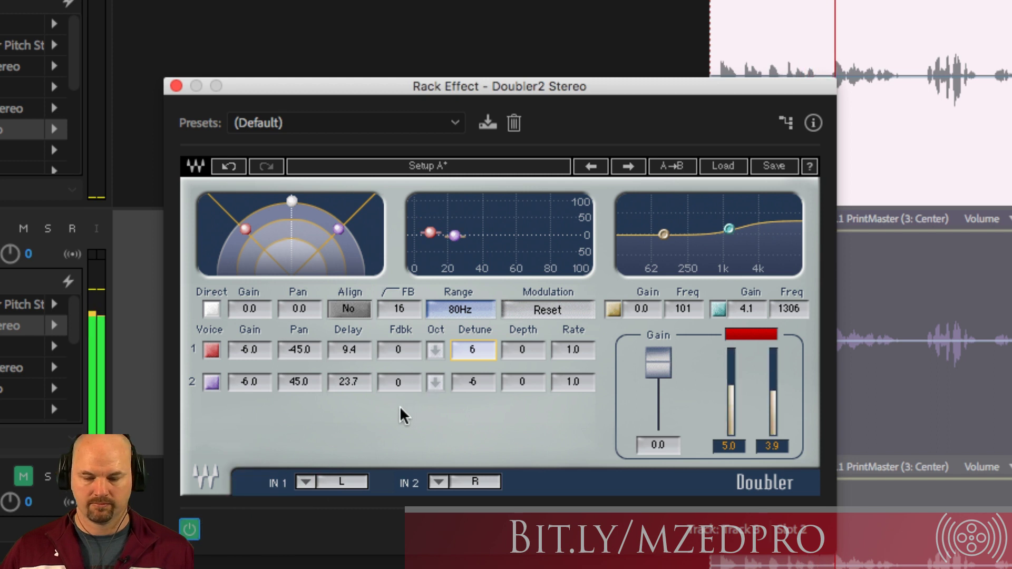
{"action": "key", "text": "space"}
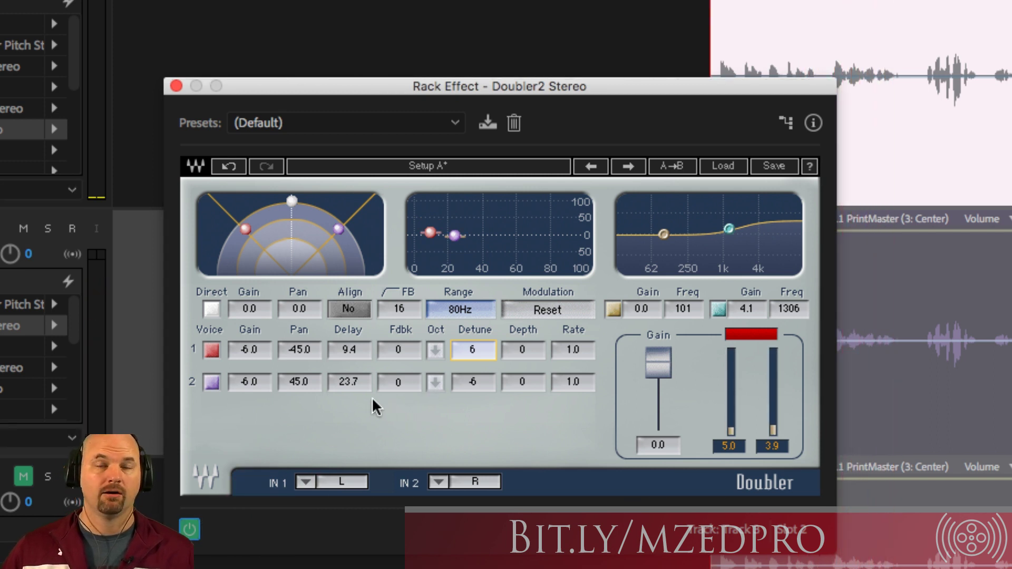
Step: Set the delay of both Doubler2 voices to 6.7
{"action": "left_click", "coordinate": [353, 351]}
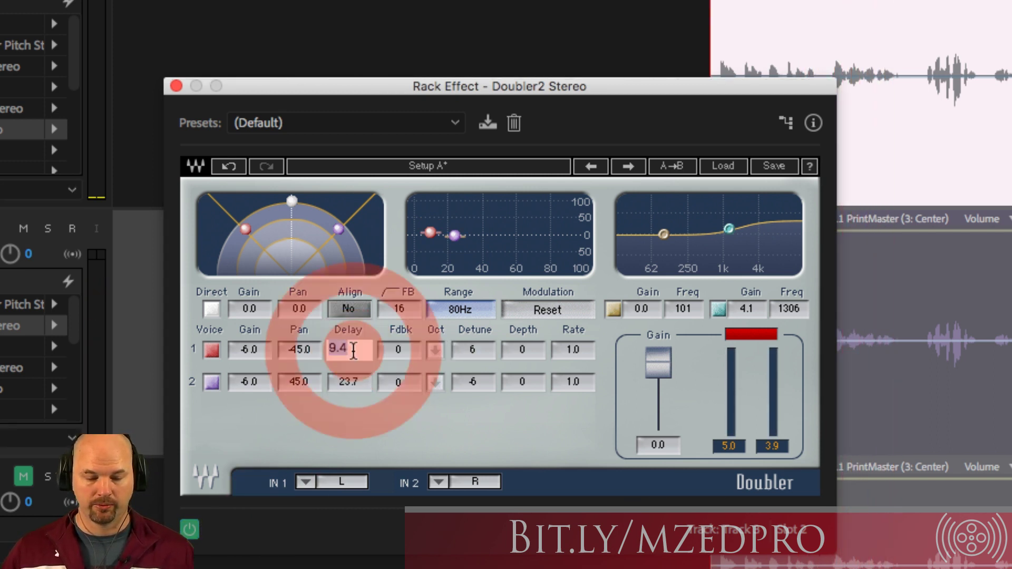
{"action": "type", "text": "6.7"}
{"action": "key", "text": "Return"}
{"action": "left_click", "coordinate": [353, 384]}
{"action": "type", "text": "6.7"}
{"action": "key", "text": "Return"}
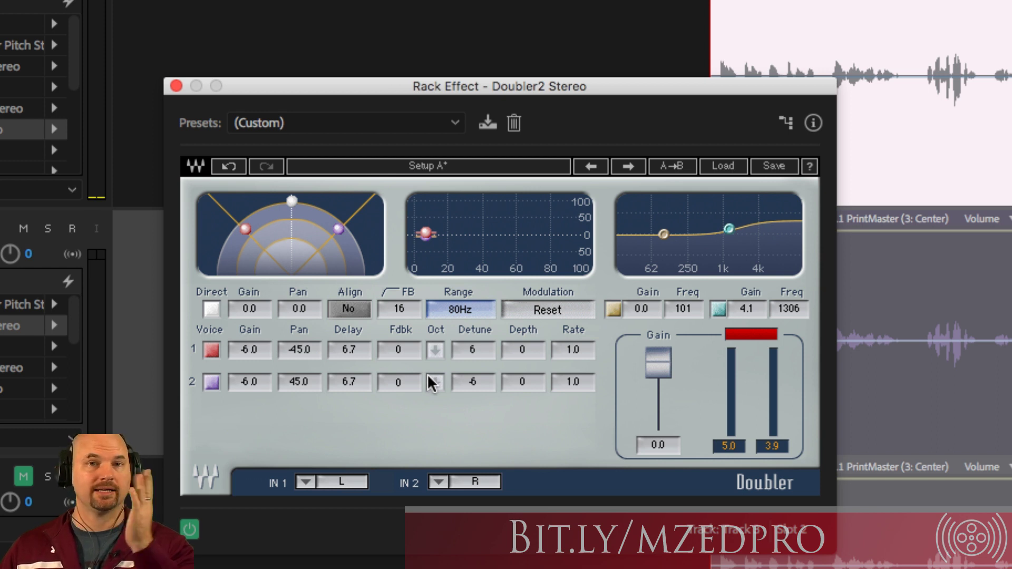
Step: Set the detune of Doubler2 voice 1 to 11 and voice 2 to -11
{"action": "left_click", "coordinate": [476, 349]}
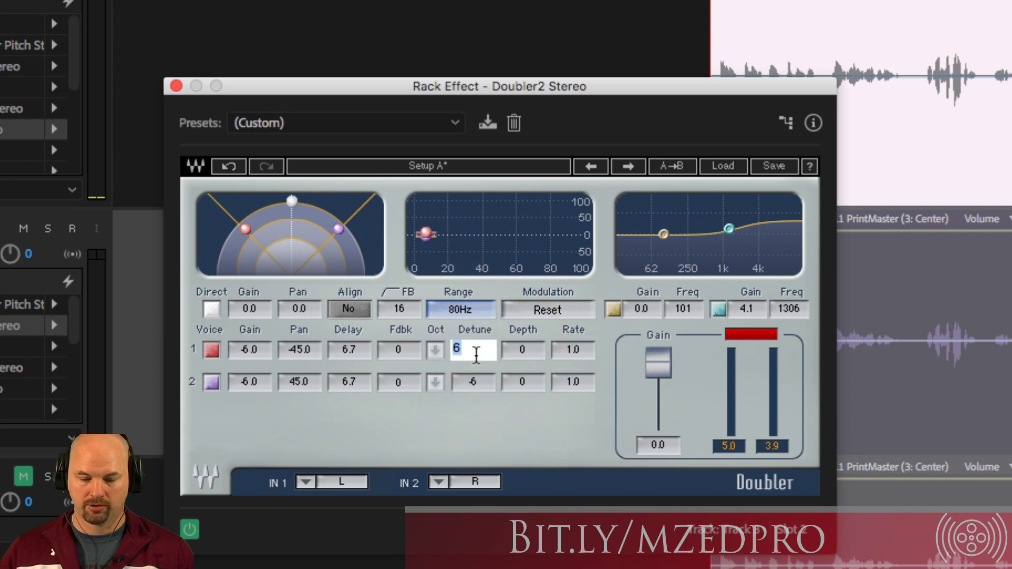
{"action": "key", "text": "Return"}
{"action": "left_click", "coordinate": [474, 379]}
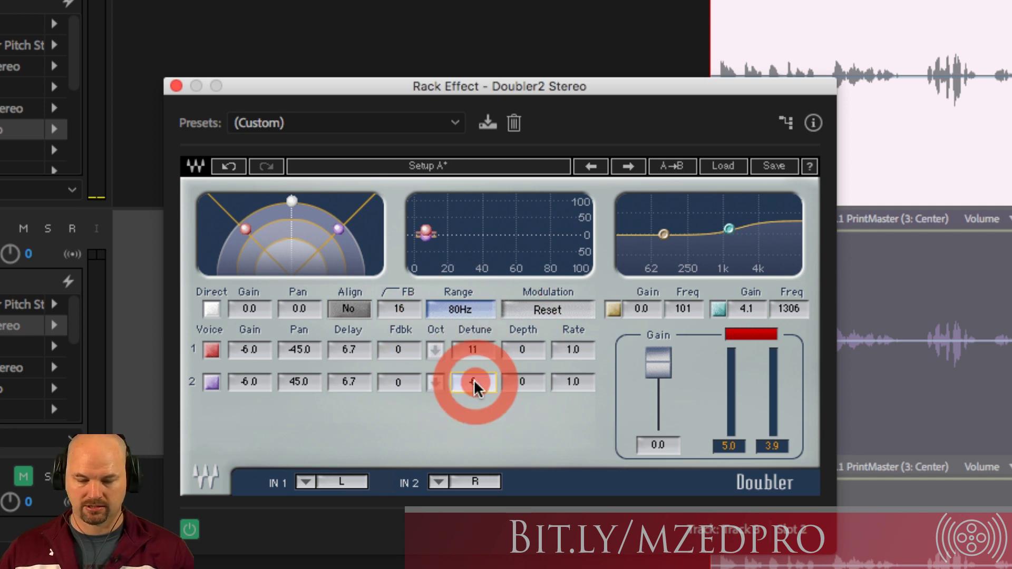
{"action": "type", "text": "-11"}
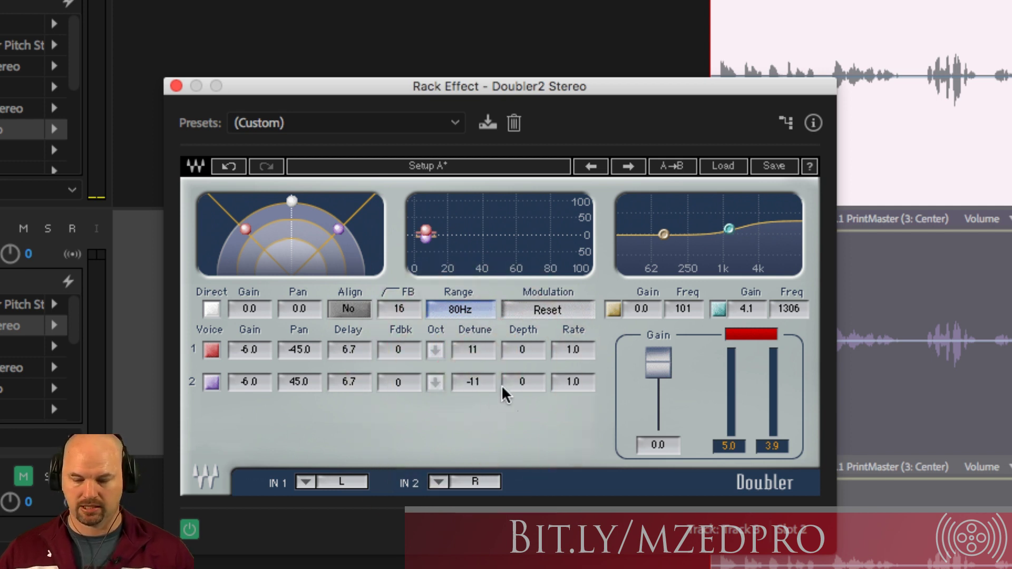
Step: Audition the selection and widen the Doubler2 detune to 22 for voice 1 and -25 for voice 2
{"action": "key", "text": "space"}
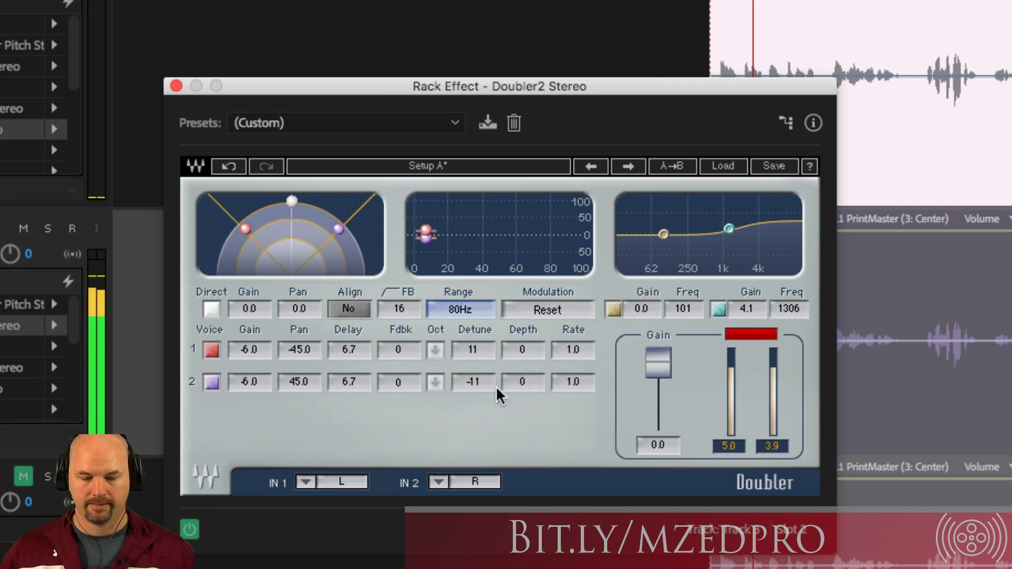
{"action": "left_click_drag", "start_coordinate": [468, 379], "coordinate": [427, 388]}
{"action": "left_click_drag", "start_coordinate": [473, 349], "coordinate": [516, 343]}
{"action": "left_click_drag", "start_coordinate": [473, 382], "coordinate": [493, 370]}
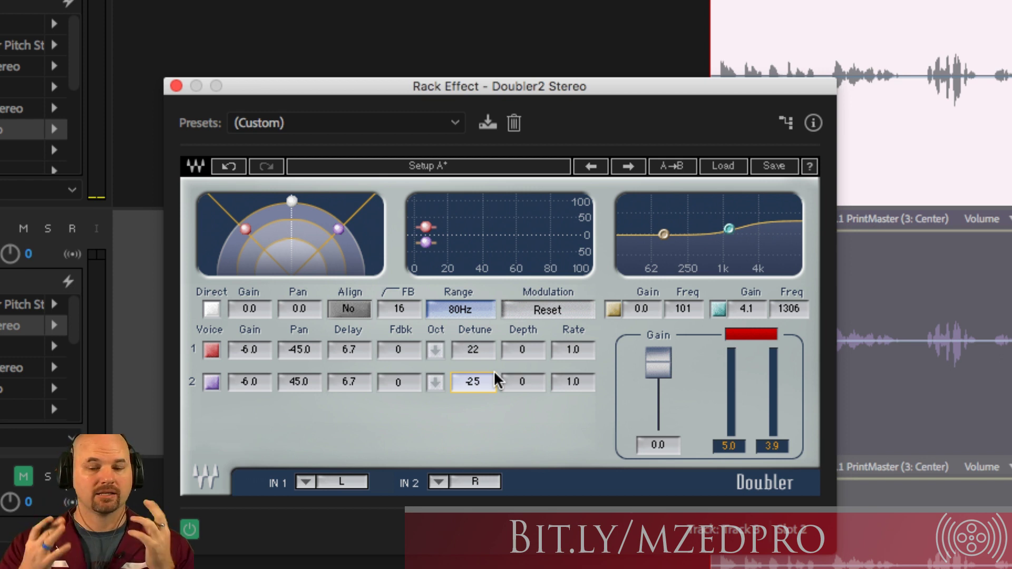
{"action": "left_click_drag", "start_coordinate": [308, 348], "coordinate": [199, 355]}
{"action": "left_click_drag", "start_coordinate": [296, 382], "coordinate": [510, 413]}
{"action": "left_click_drag", "start_coordinate": [294, 389], "coordinate": [389, 398]}
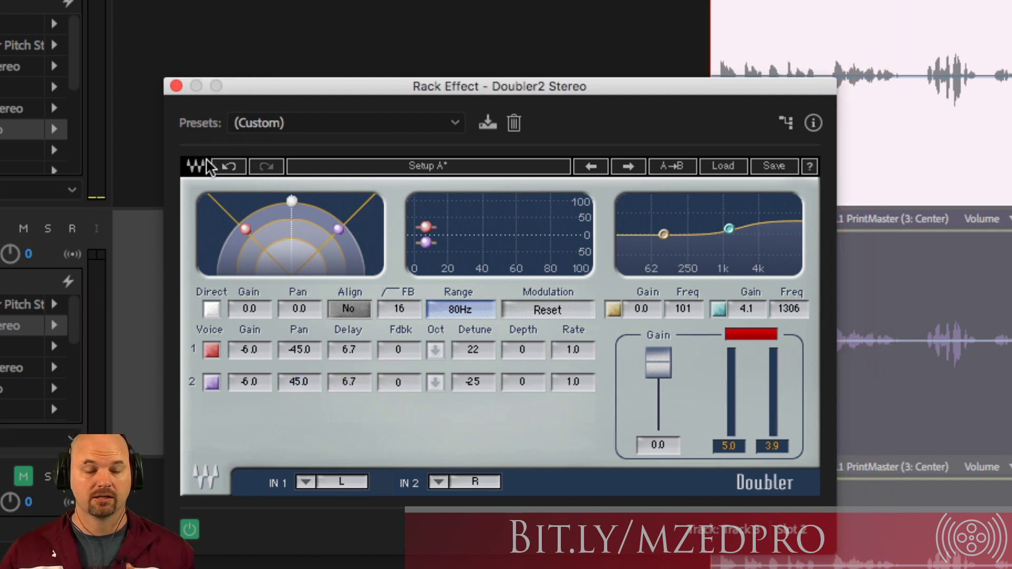
Step: Close Doubler2, enable and open LoAir on Track 3, and set its range to about 75 Hz
{"action": "left_click", "coordinate": [176, 86]}
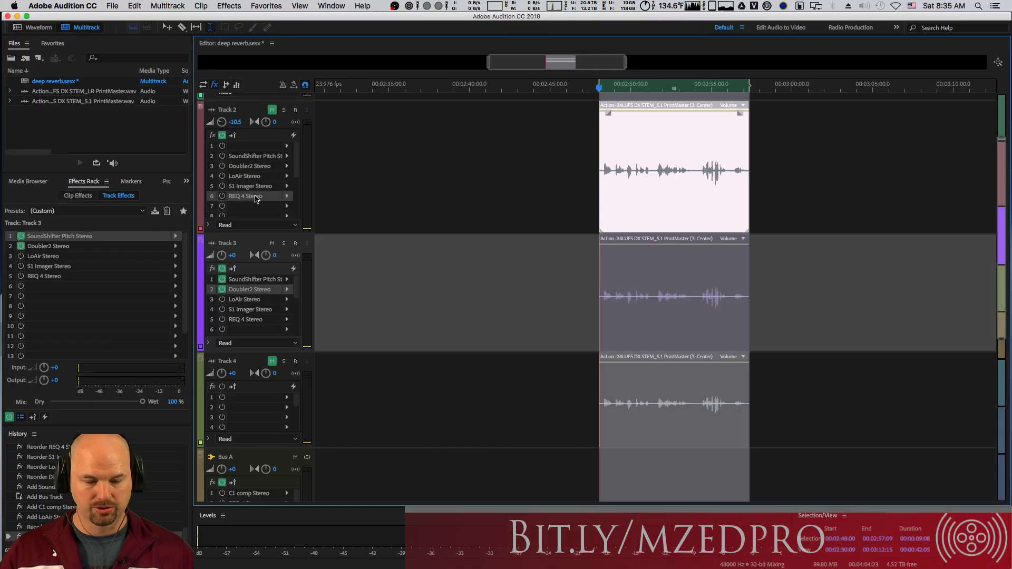
{"action": "left_click", "coordinate": [223, 299]}
{"action": "double_click", "coordinate": [243, 299]}
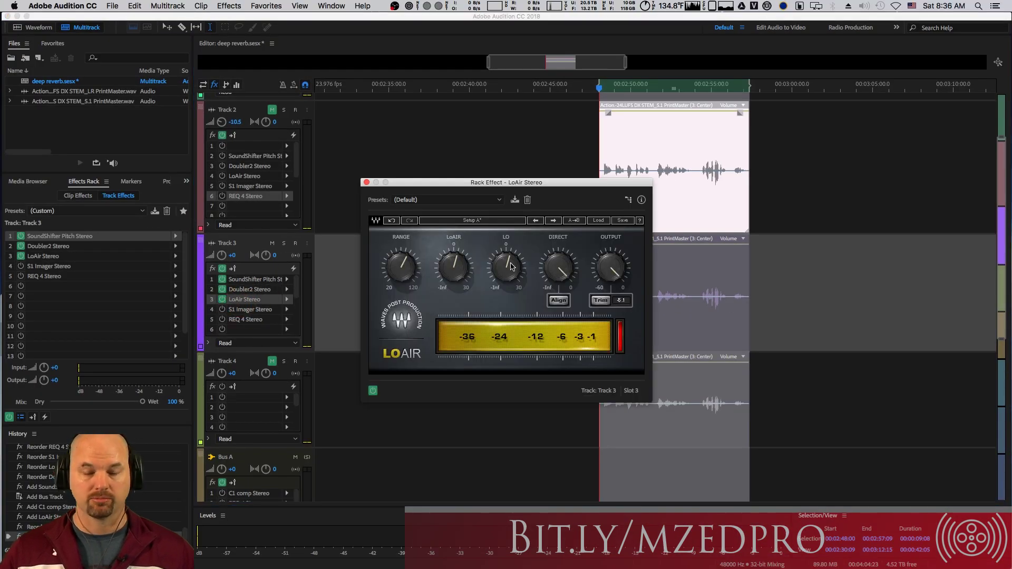
{"action": "left_click_drag", "start_coordinate": [400, 267], "coordinate": [393, 305]}
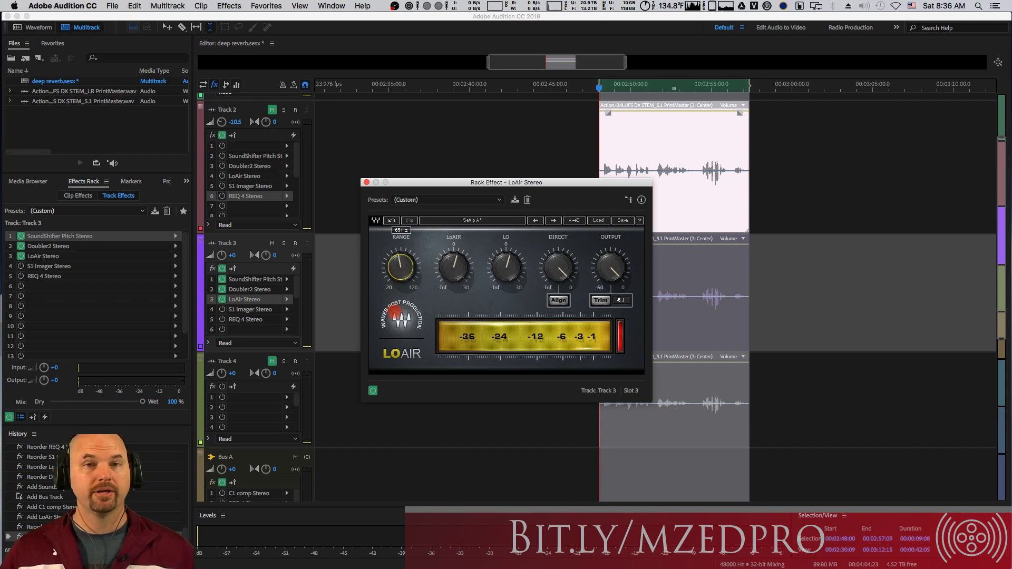
{"action": "left_click_drag", "start_coordinate": [394, 311], "coordinate": [403, 331]}
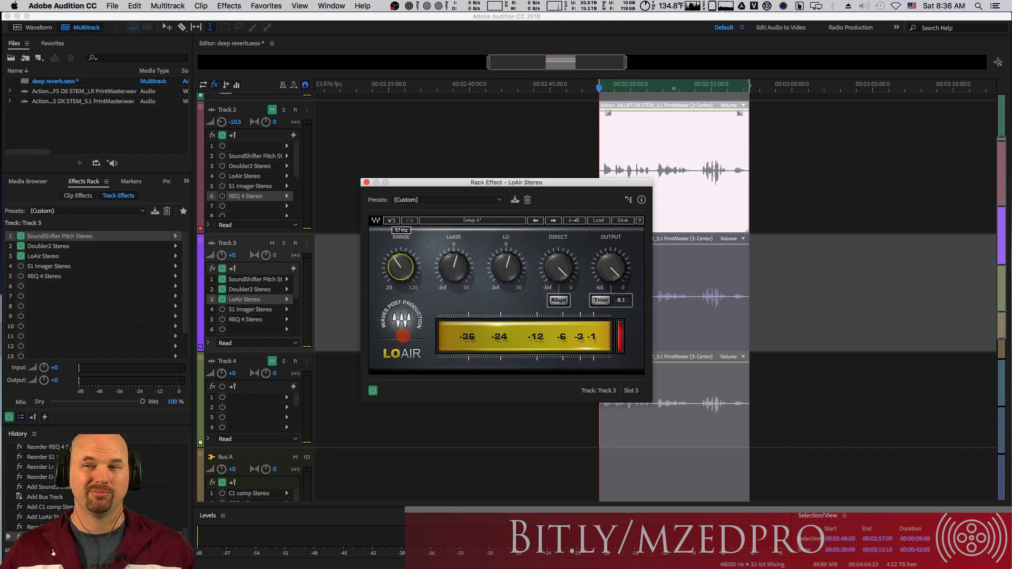
{"action": "left_click_drag", "start_coordinate": [414, 306], "coordinate": [415, 278]}
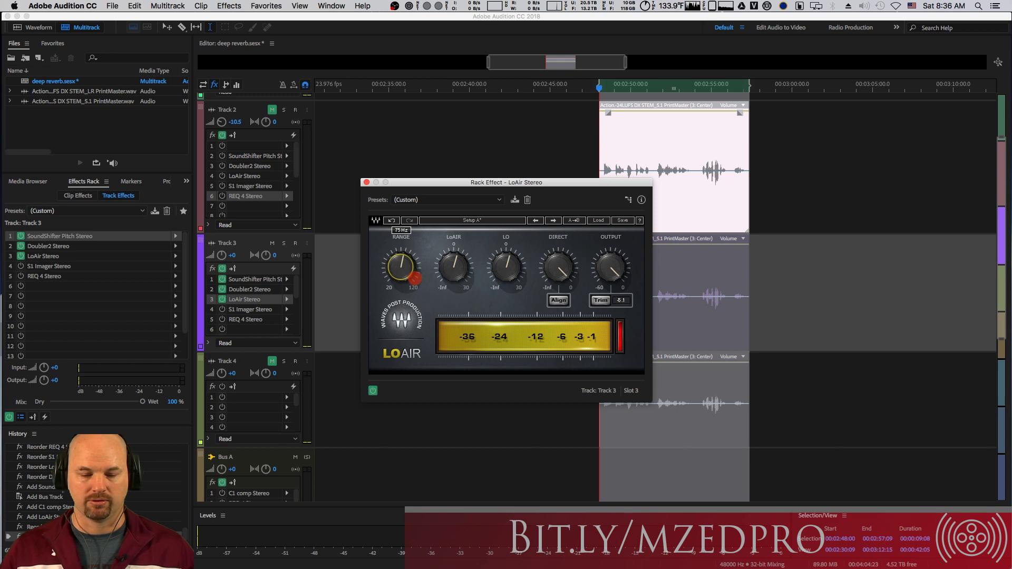
Step: Audition the selection while fine-tuning LoAir's range and raising its LoAir level to about 15.7 and its Lo level
{"action": "key", "text": "space"}
{"action": "left_click", "coordinate": [454, 268]}
{"action": "mouse_move", "coordinate": [453, 267]}
{"action": "left_mouse_down"}
{"action": "mouse_move", "coordinate": [483, 218]}
{"action": "mouse_move", "coordinate": [467, 222]}
{"action": "mouse_move", "coordinate": [490, 253]}
{"action": "mouse_move", "coordinate": [473, 272]}
{"action": "left_mouse_up"}
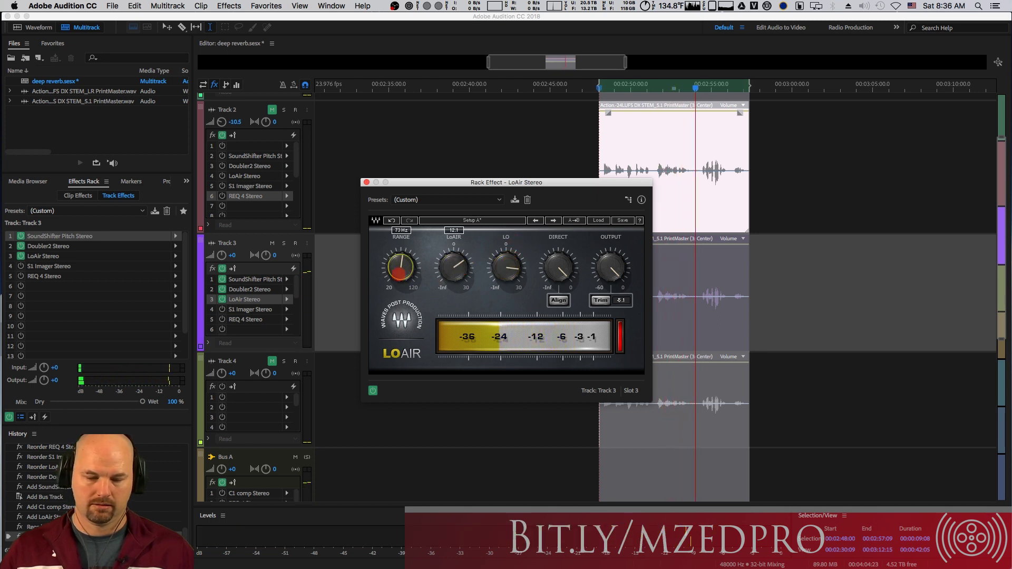
{"action": "left_click_drag", "start_coordinate": [401, 268], "coordinate": [454, 259]}
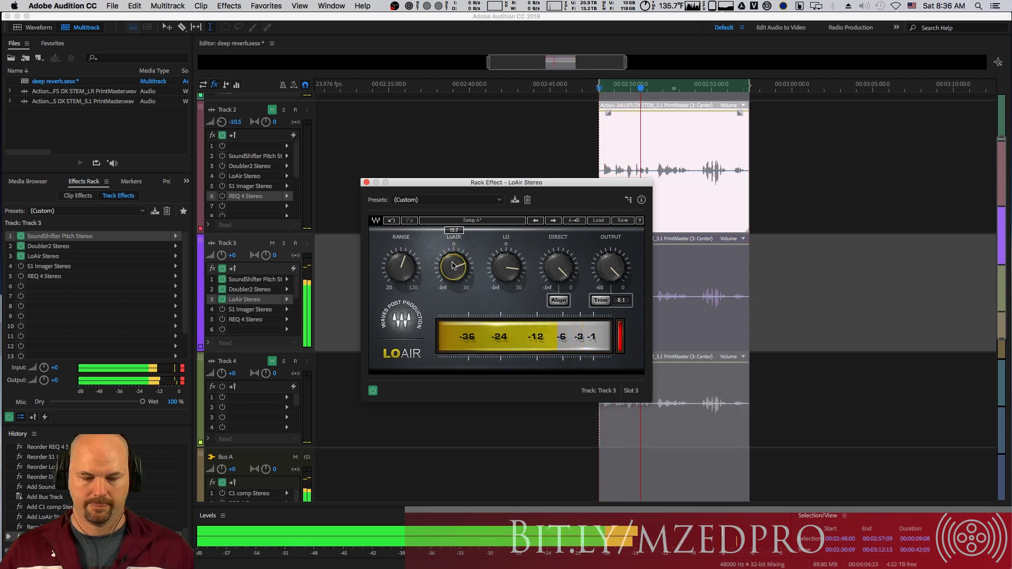
{"action": "key", "text": "space"}
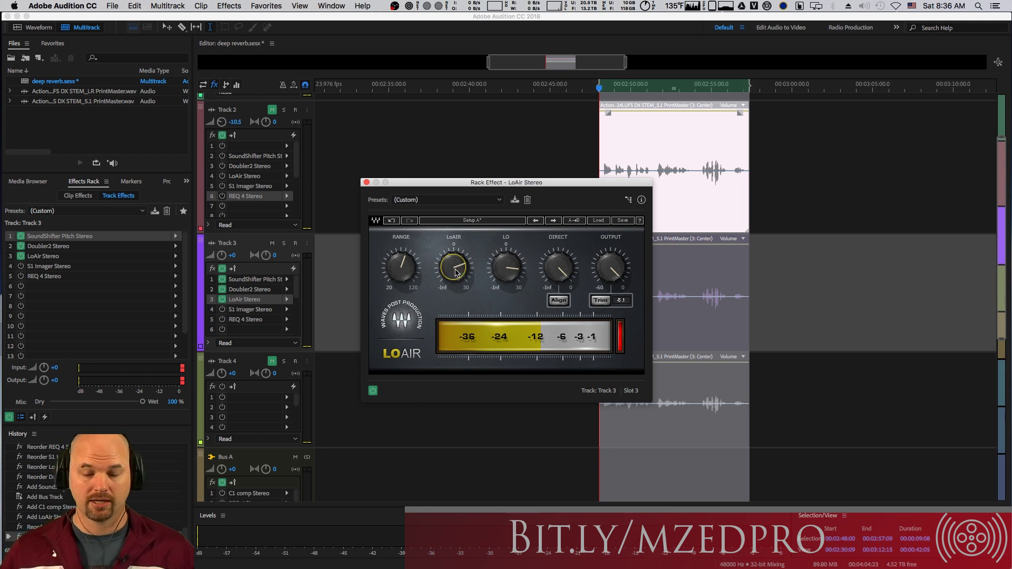
Step: Replay the selection, reduce the Lo level and rebalance the LoAir level, and close the LoAir effect
{"action": "key", "text": "space"}
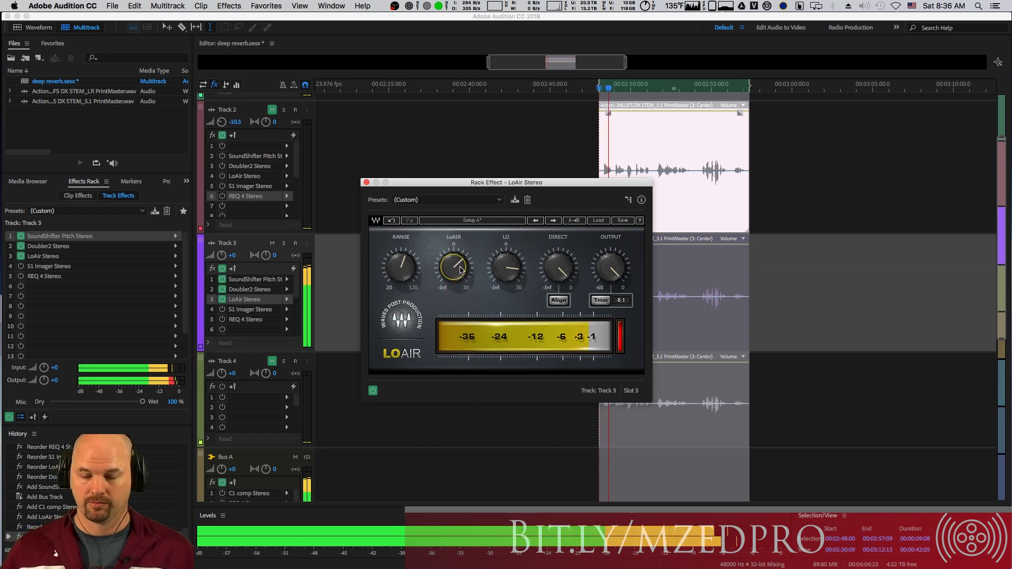
{"action": "mouse_move", "coordinate": [496, 269]}
{"action": "left_mouse_down"}
{"action": "mouse_move", "coordinate": [501, 287]}
{"action": "mouse_move", "coordinate": [461, 264]}
{"action": "mouse_move", "coordinate": [468, 249]}
{"action": "left_mouse_up"}
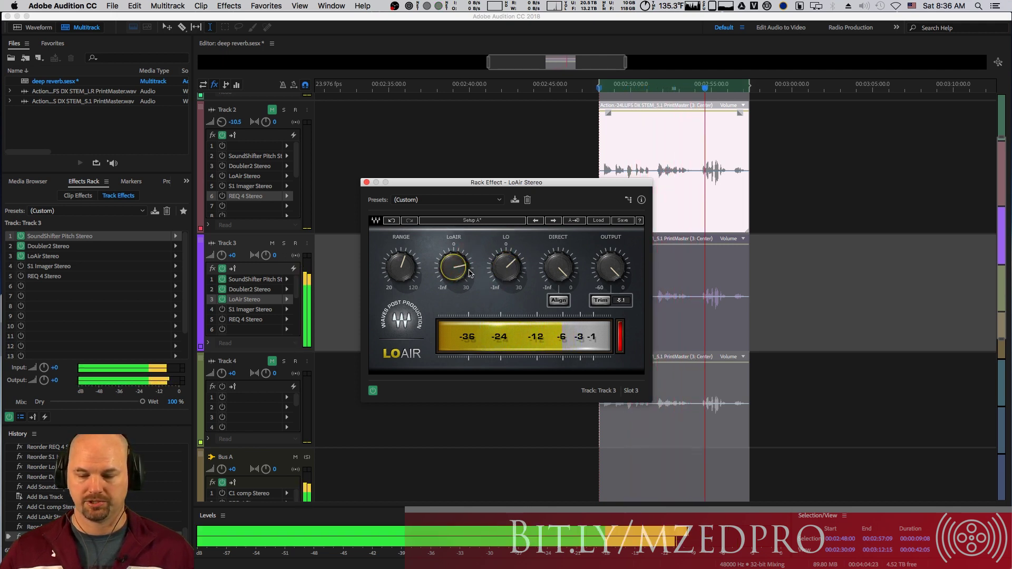
{"action": "left_click", "coordinate": [366, 183]}
Step: Enable S1 Imager on Track 3, set its width to 3.00, audition the wider sound and close the effect
{"action": "left_click", "coordinate": [254, 312]}
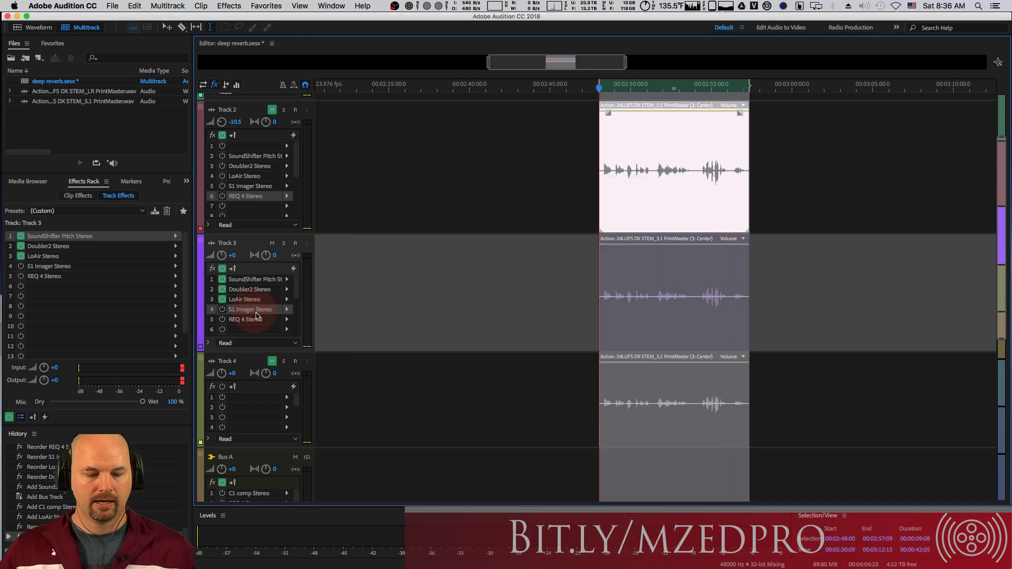
{"action": "double_click", "coordinate": [254, 311]}
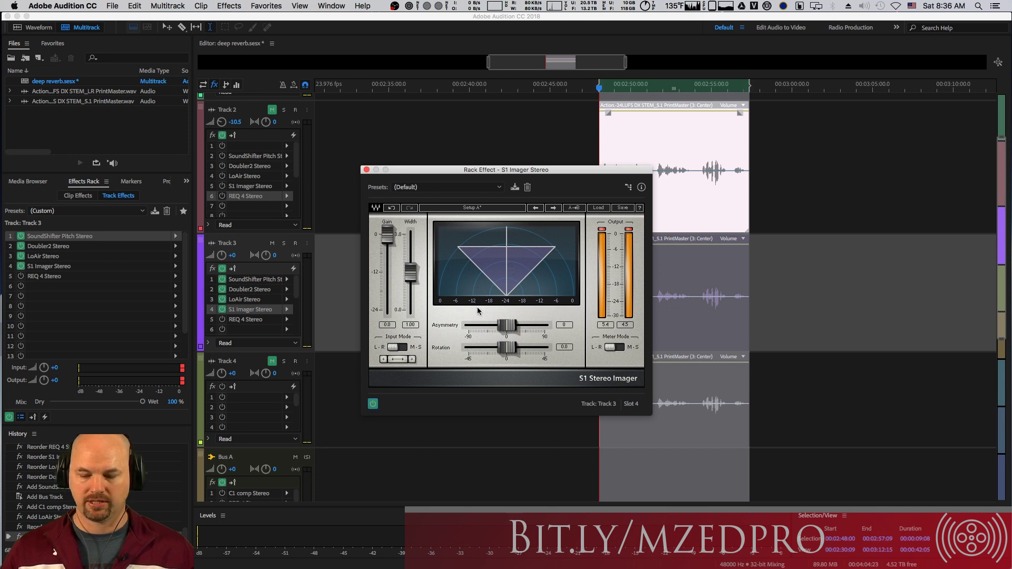
{"action": "left_click_drag", "start_coordinate": [410, 272], "coordinate": [427, 188]}
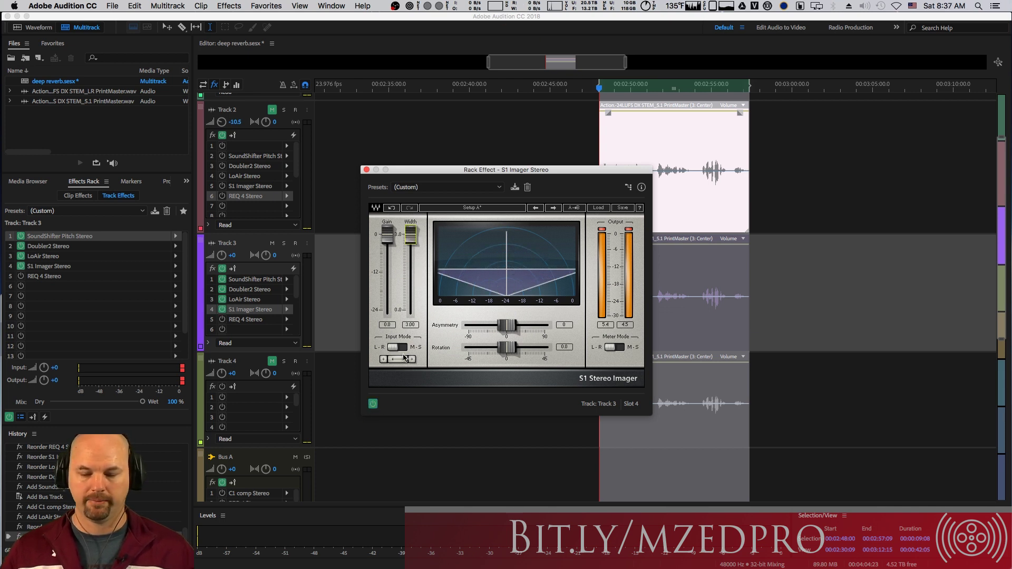
{"action": "key", "text": "space"}
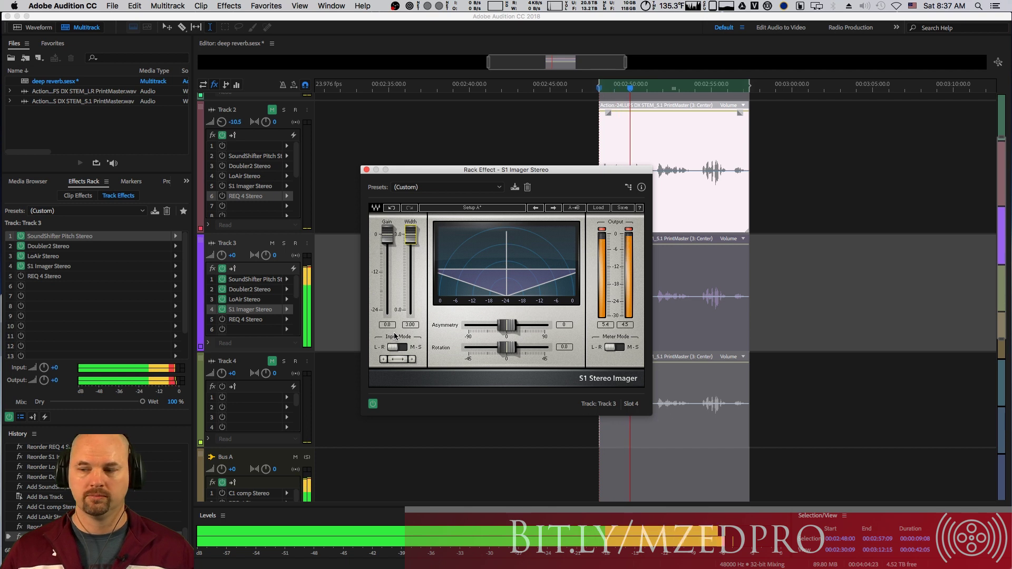
{"action": "left_click", "coordinate": [367, 171]}
{"action": "key", "text": "space"}
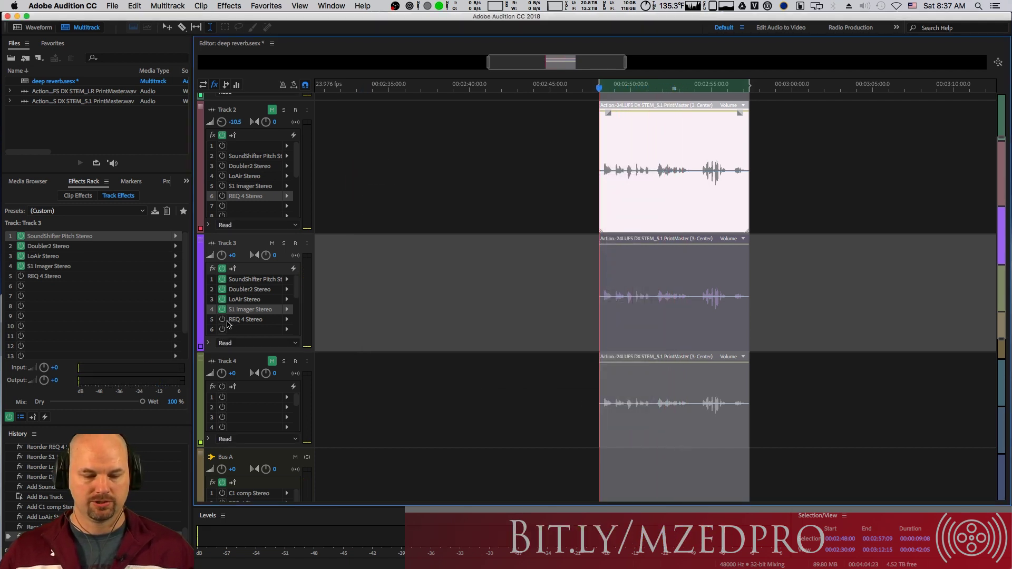
Step: Enable and open REQ 4 on Track 3, make band 1 a Low-Shelf boosted about 6.8 dB at 140 Hz, and audition it
{"action": "double_click", "coordinate": [232, 320]}
{"action": "left_click_drag", "start_coordinate": [514, 182], "coordinate": [490, 111]}
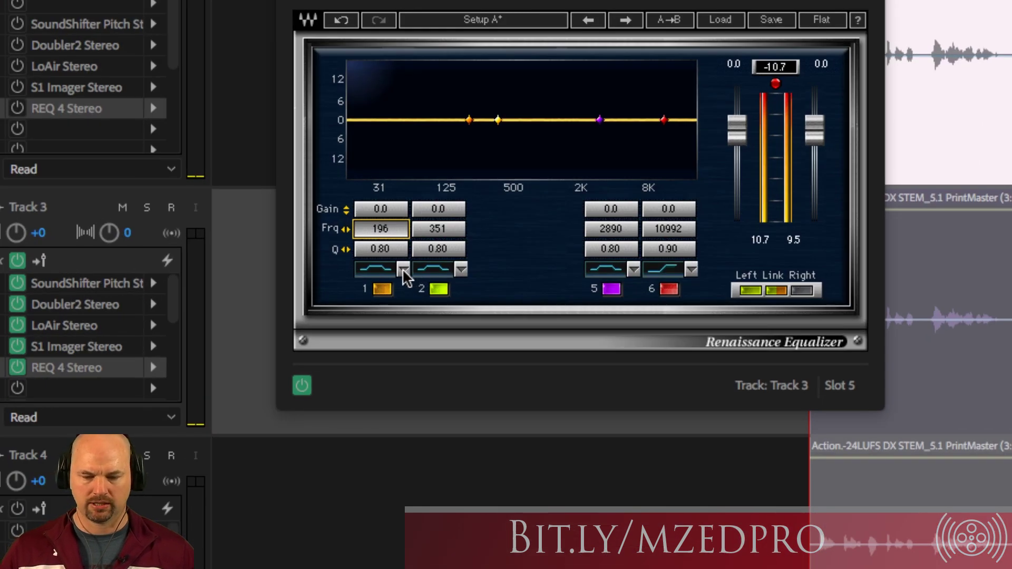
{"action": "left_click", "coordinate": [403, 268]}
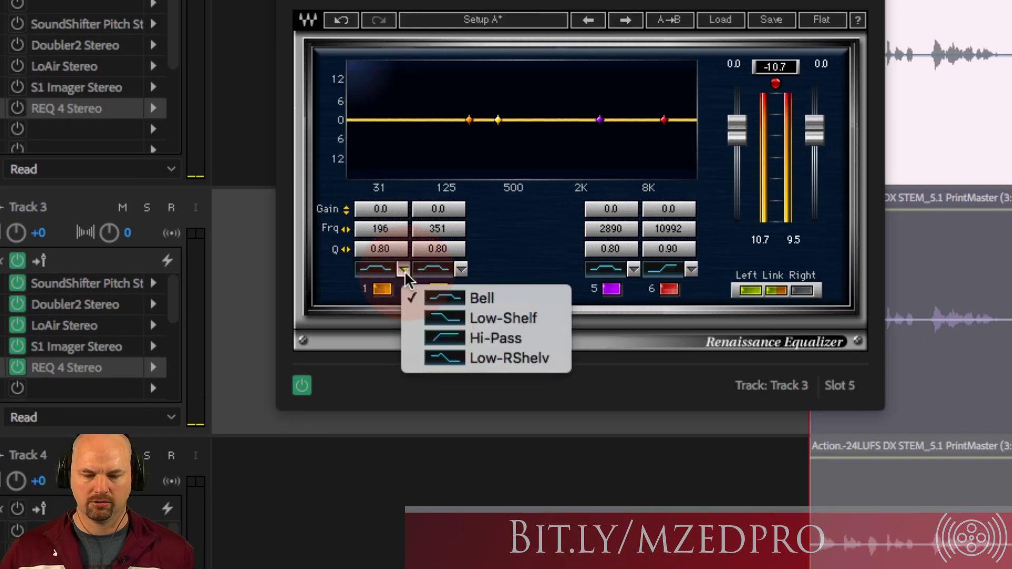
{"action": "left_click", "coordinate": [511, 316]}
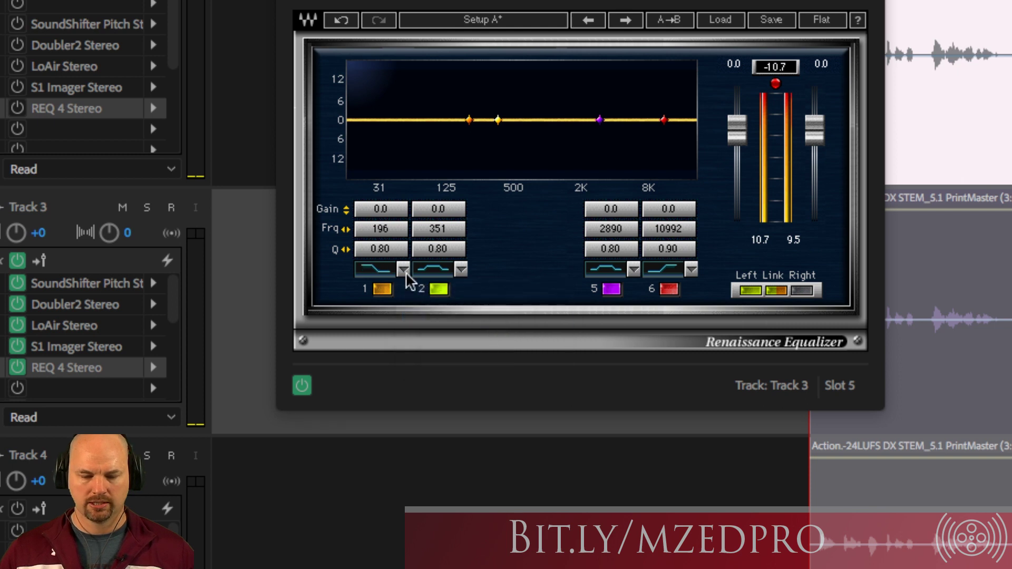
{"action": "left_click_drag", "start_coordinate": [414, 208], "coordinate": [348, 249]}
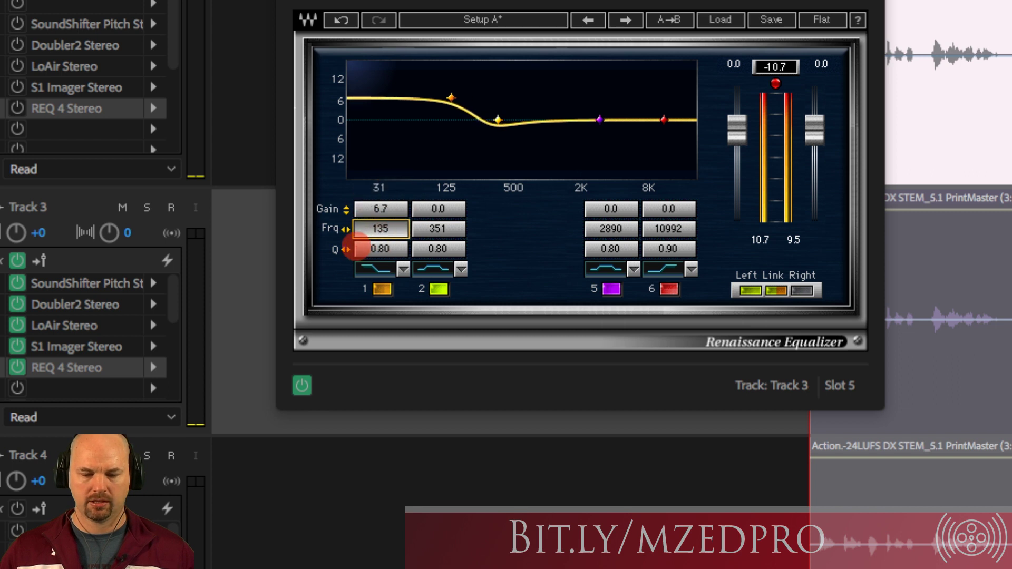
{"action": "key", "text": "space"}
{"action": "left_click_drag", "start_coordinate": [377, 211], "coordinate": [380, 208]}
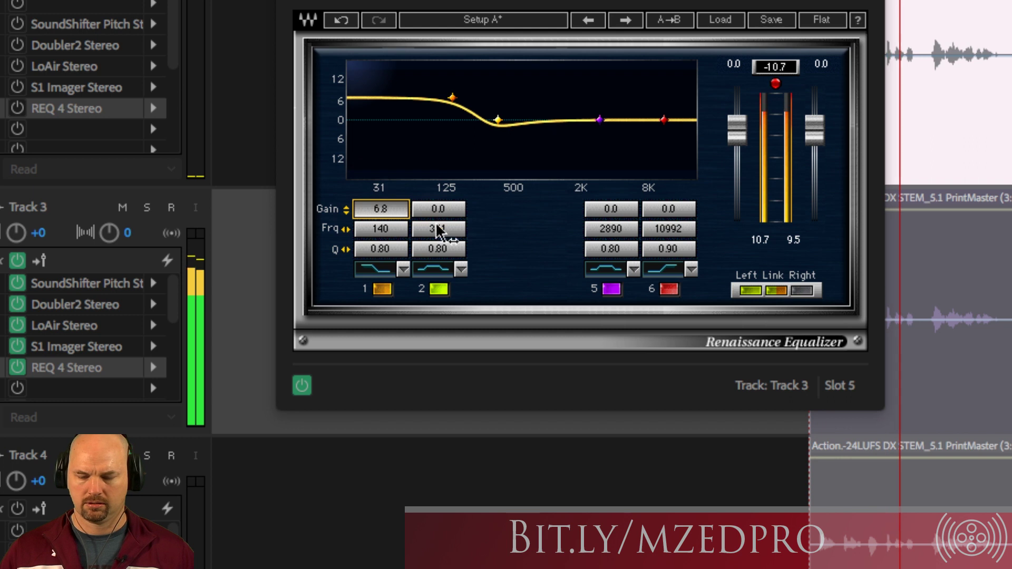
{"action": "key", "text": "space"}
Step: Boost REQ 4's band 5 on Track 3 to about 3.9 dB at 4299 Hz with Q 1.56 during playback, and close the effect
{"action": "mouse_move", "coordinate": [612, 213]}
{"action": "left_mouse_down"}
{"action": "mouse_move", "coordinate": [614, 158]}
{"action": "mouse_move", "coordinate": [621, 227]}
{"action": "left_mouse_up"}
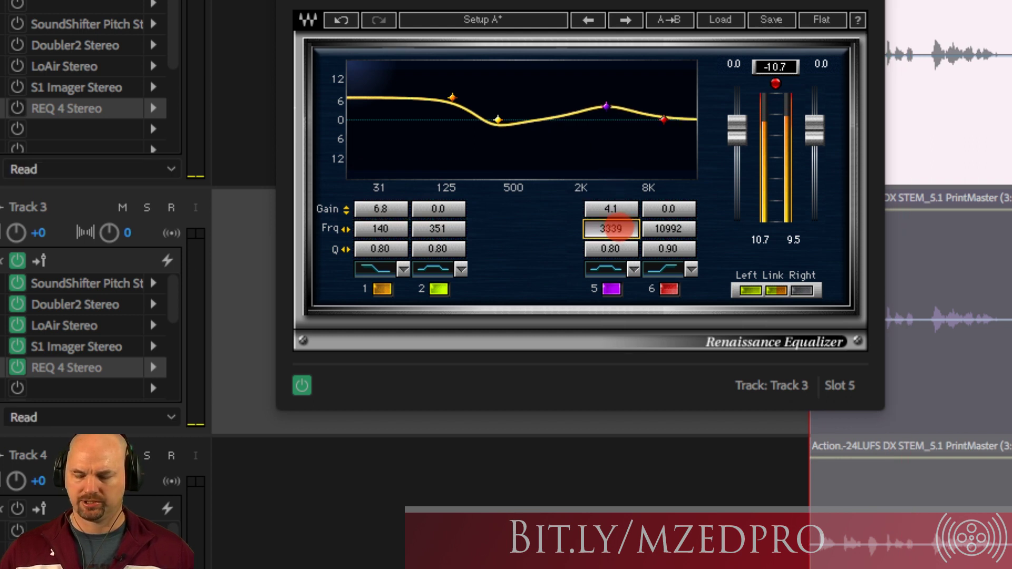
{"action": "key", "text": "space"}
{"action": "mouse_move", "coordinate": [611, 211]}
{"action": "left_mouse_down"}
{"action": "mouse_move", "coordinate": [618, 181]}
{"action": "mouse_move", "coordinate": [612, 211]}
{"action": "left_mouse_up"}
{"action": "left_click_drag", "start_coordinate": [606, 247], "coordinate": [710, 228]}
{"action": "left_click_drag", "start_coordinate": [608, 228], "coordinate": [612, 206]}
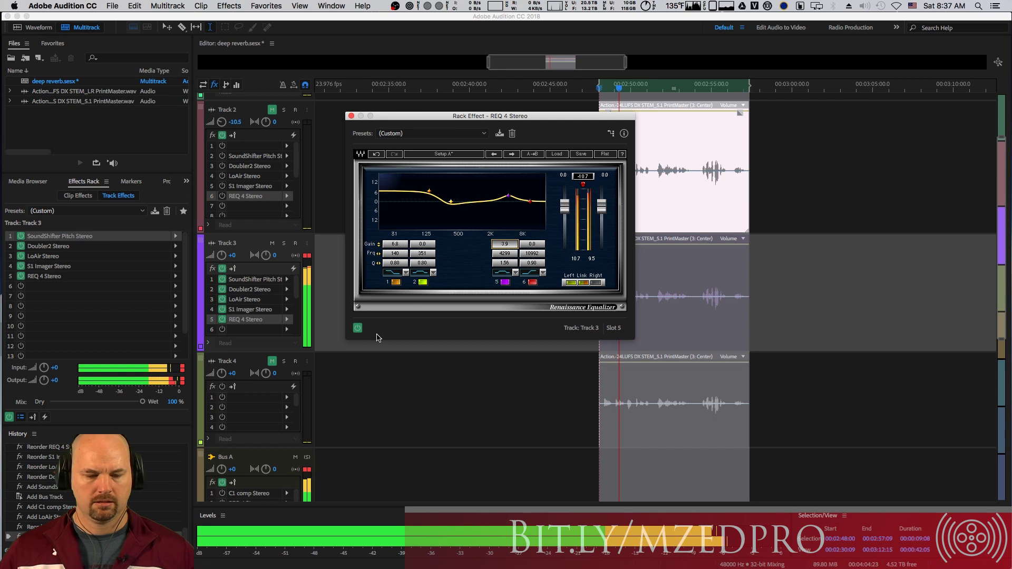
{"action": "key", "text": "space"}
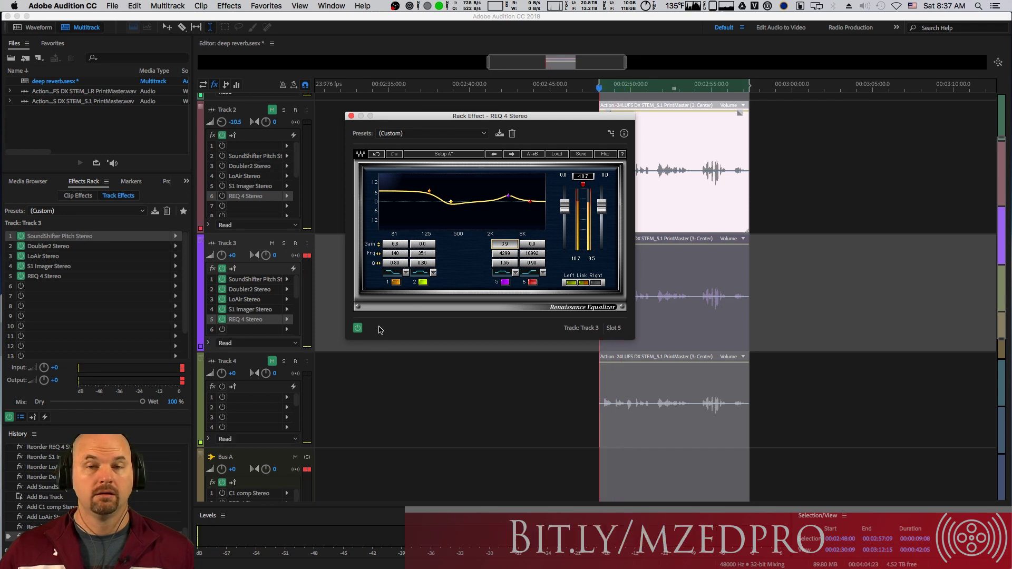
{"action": "left_click", "coordinate": [352, 116]}
Step: Compare the selection on Track 3 with its whole effects chain bypassed and enabled
{"action": "left_click", "coordinate": [223, 269]}
{"action": "key", "text": "space"}
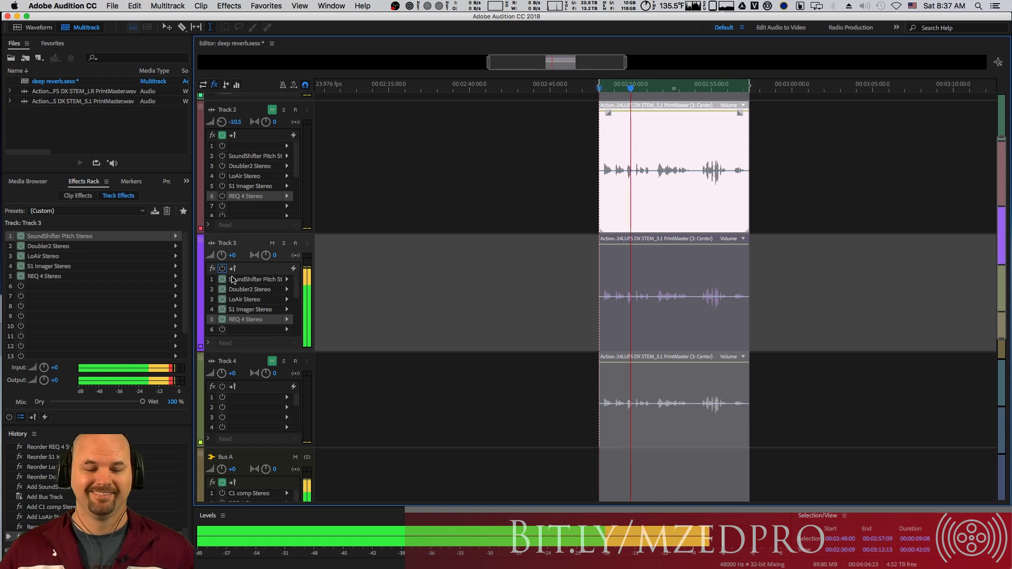
{"action": "key", "text": "space"}
{"action": "key", "text": "space"}
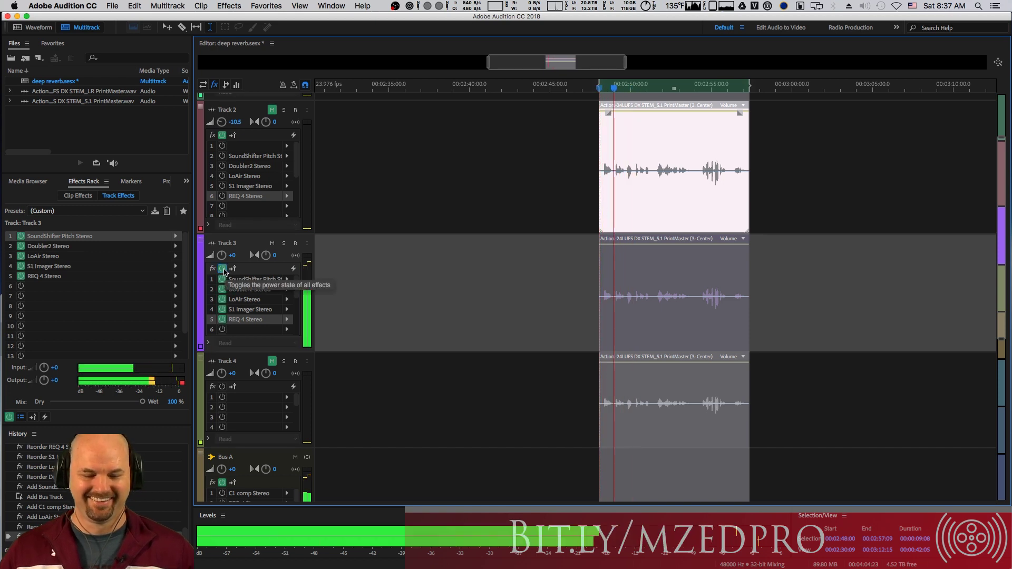
{"action": "key", "text": "space"}
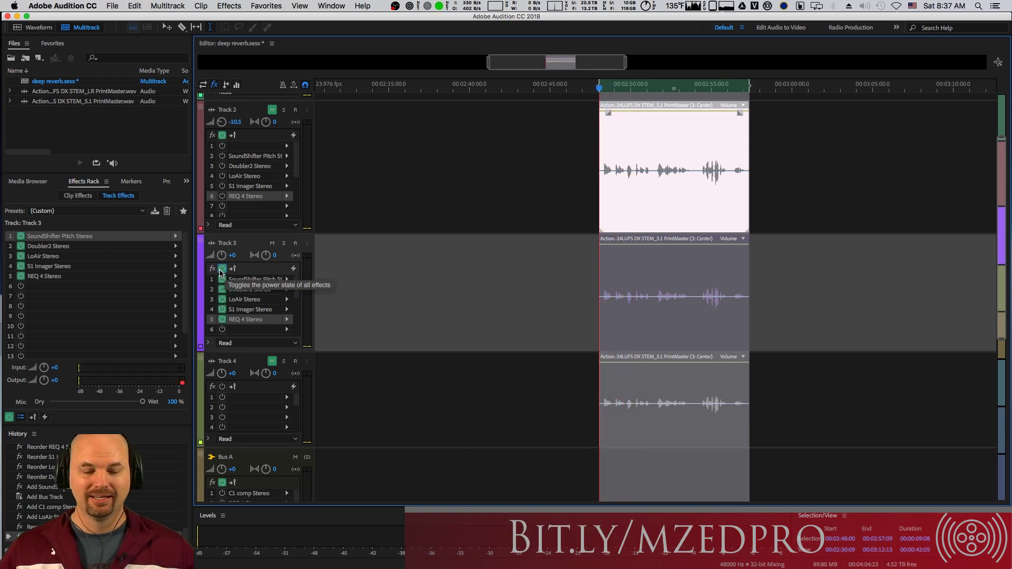
Step: Mute Track 3, unmute Track 2, and enable Track 2's SoundShifter with a transpose of -12 semitones
{"action": "left_click", "coordinate": [272, 243]}
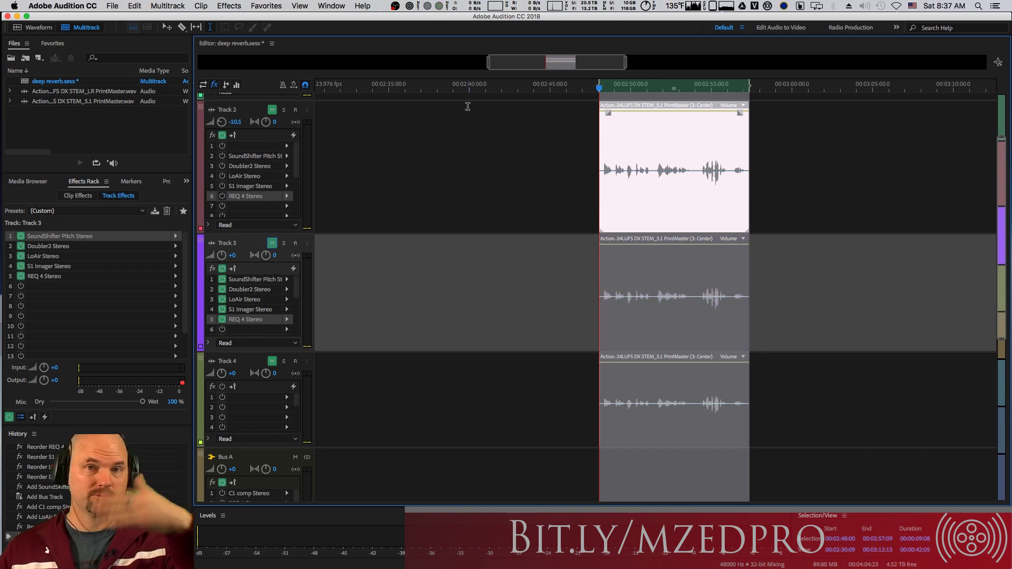
{"action": "left_click", "coordinate": [271, 111]}
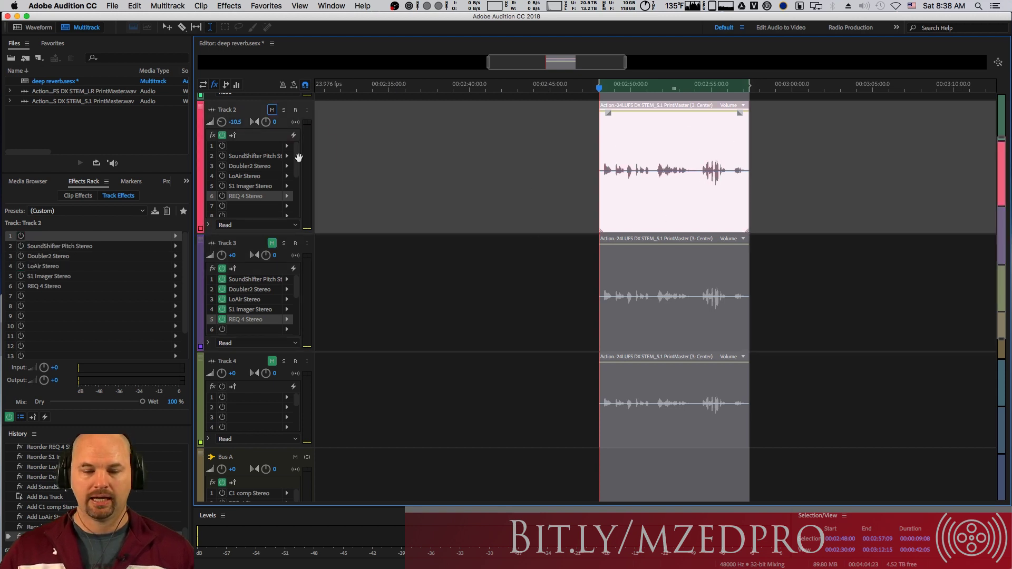
{"action": "double_click", "coordinate": [245, 157]}
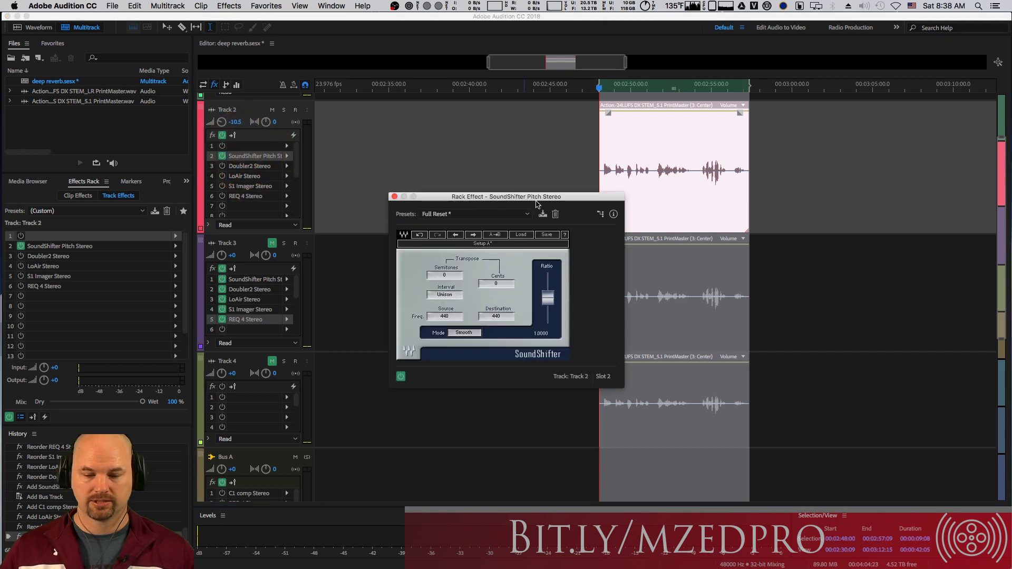
{"action": "key", "text": "space"}
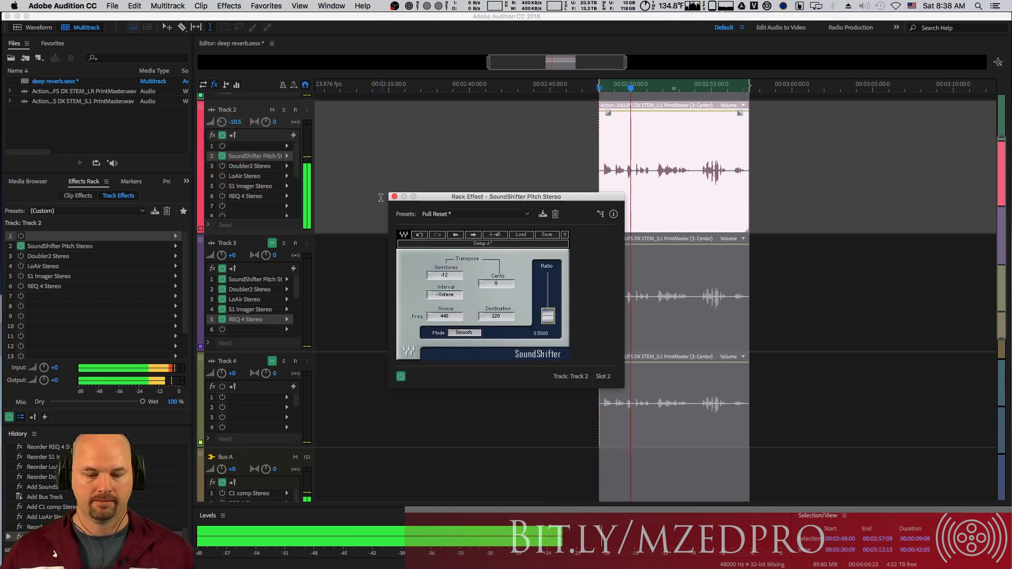
Step: Reset Track 2's volume to 0 dB and close the SoundShifter effect
{"action": "left_click", "coordinate": [222, 123], "text": "alt"}
{"action": "key", "text": "space"}
{"action": "left_click", "coordinate": [394, 197]}
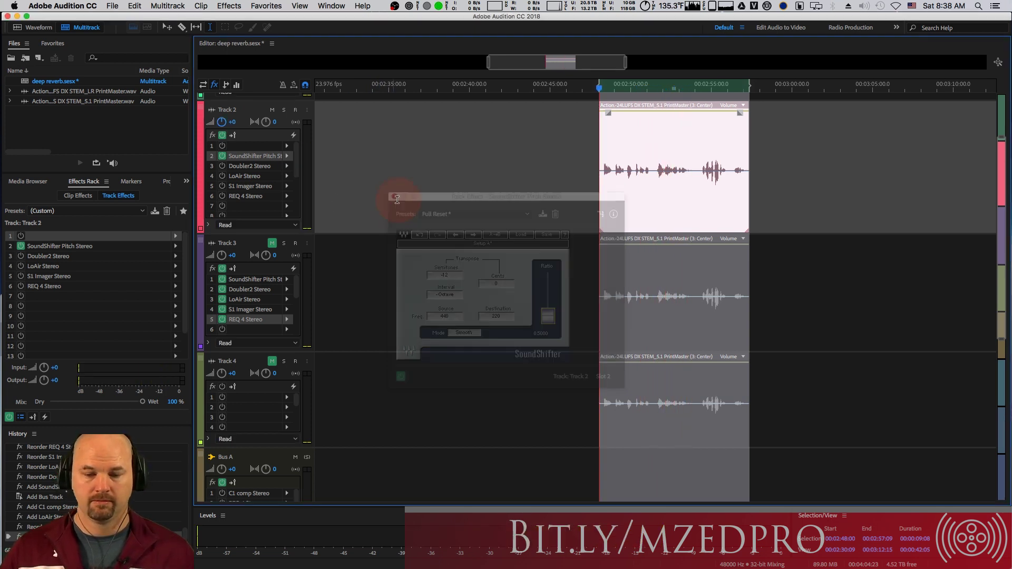
Step: Enable Doubler2 on Track 2, set both voice delays to 6.7 and the detunes to 15 and -15, and close it
{"action": "double_click", "coordinate": [249, 167]}
{"action": "left_click_drag", "start_coordinate": [463, 187], "coordinate": [452, 155]}
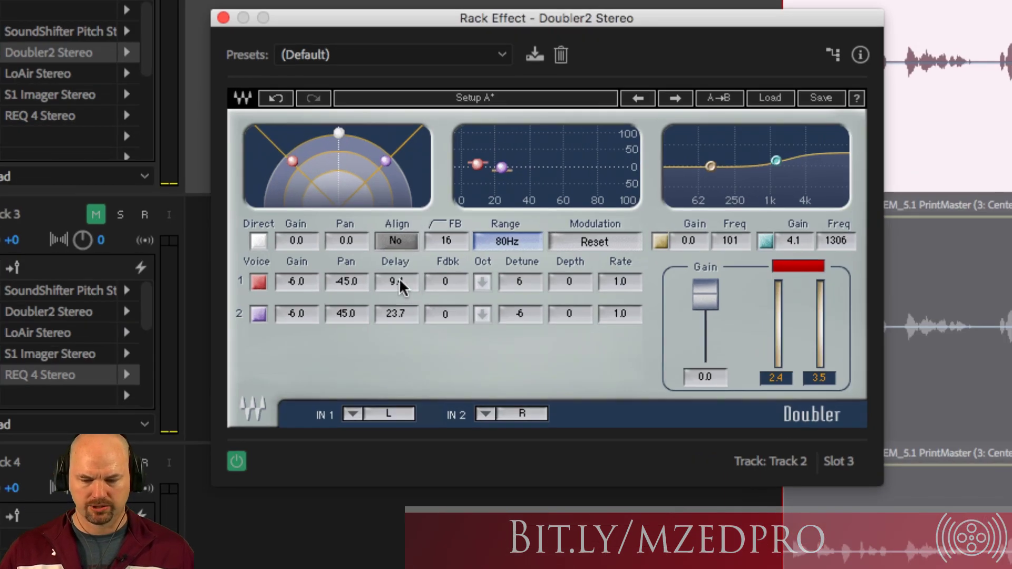
{"action": "left_click", "coordinate": [397, 281]}
{"action": "type", "text": "6.7"}
{"action": "left_click", "coordinate": [395, 314]}
{"action": "left_click", "coordinate": [511, 284]}
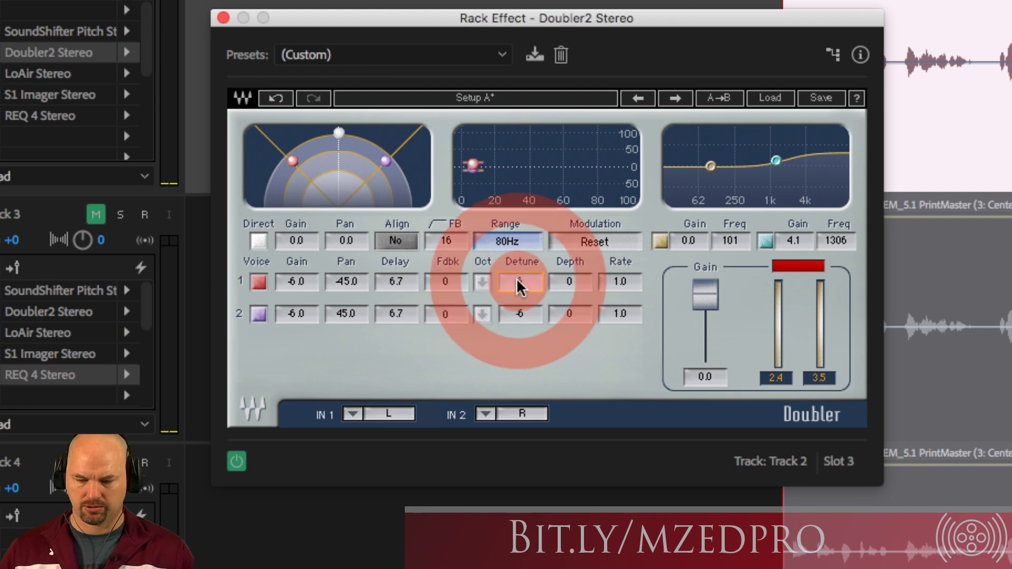
{"action": "left_click", "coordinate": [521, 314]}
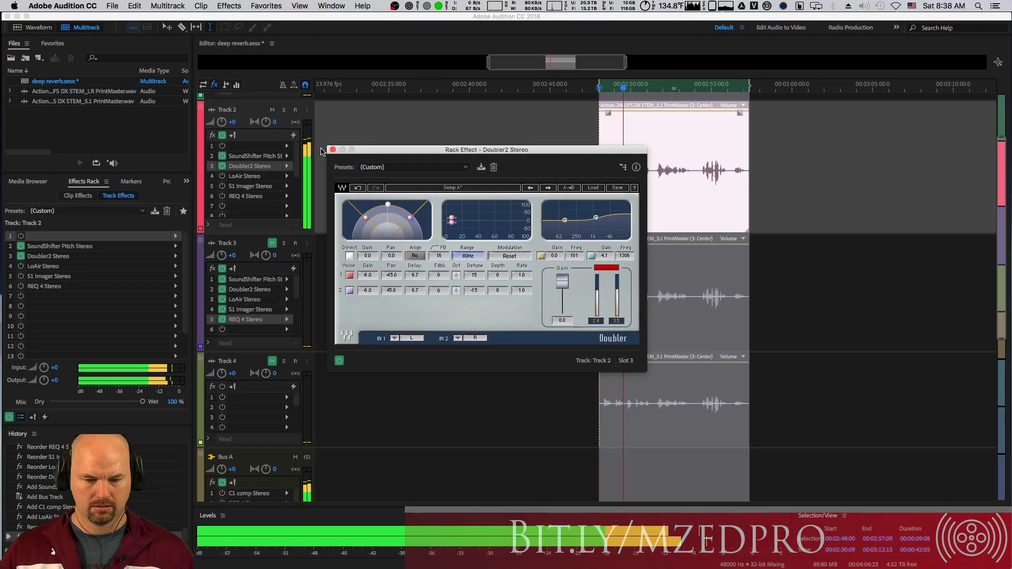
{"action": "left_click", "coordinate": [333, 150]}
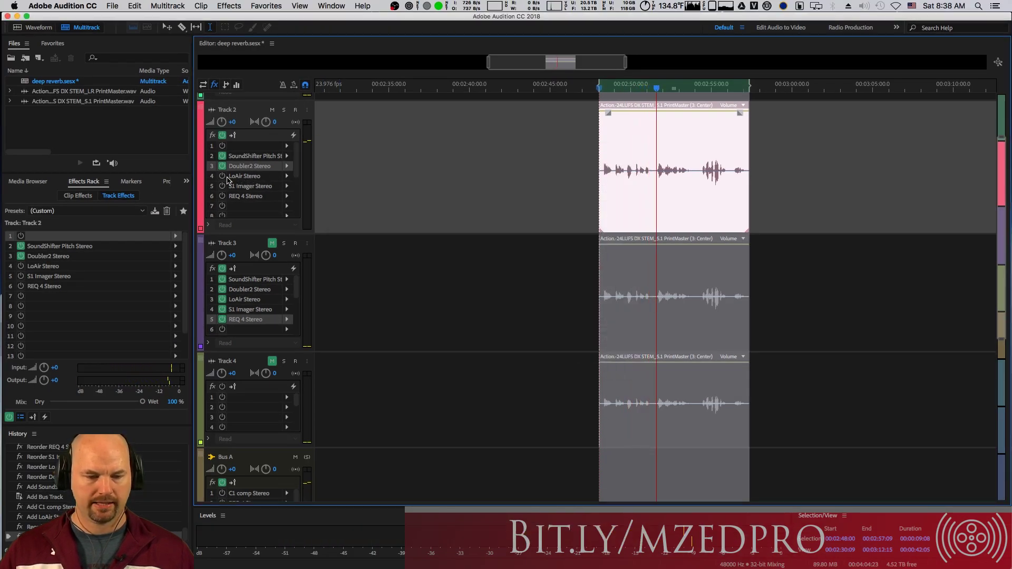
Step: Enable LoAir on Track 2 and lower its range to about 51 Hz while the selection plays
{"action": "double_click", "coordinate": [228, 179]}
{"action": "key", "text": "space"}
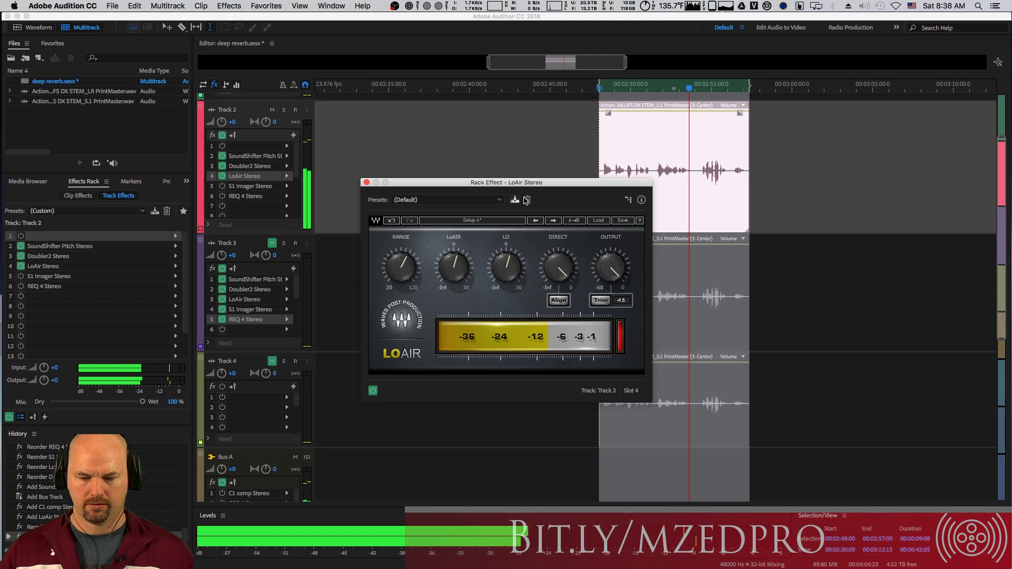
{"action": "left_click_drag", "start_coordinate": [401, 261], "coordinate": [403, 269]}
{"action": "key", "text": "space"}
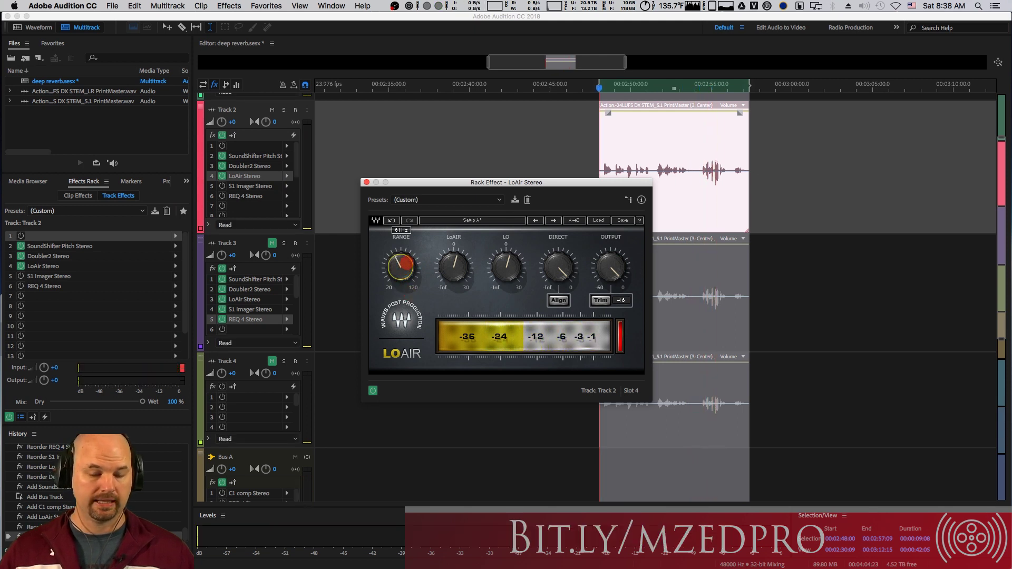
Step: Raise Track 2's LoAir level to about 19.2 and its Lo level to about 10.6 during playback, and close the effect
{"action": "key", "text": "space"}
{"action": "mouse_move", "coordinate": [454, 266]}
{"action": "left_mouse_down"}
{"action": "mouse_move", "coordinate": [451, 230]}
{"action": "mouse_move", "coordinate": [483, 201]}
{"action": "mouse_move", "coordinate": [452, 255]}
{"action": "mouse_move", "coordinate": [461, 258]}
{"action": "left_mouse_up"}
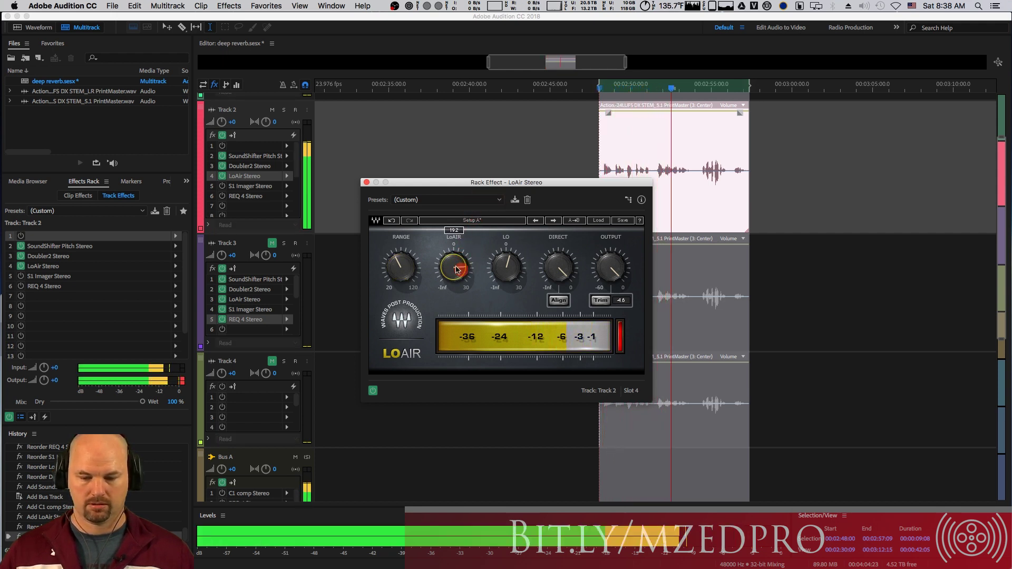
{"action": "left_click", "coordinate": [506, 266]}
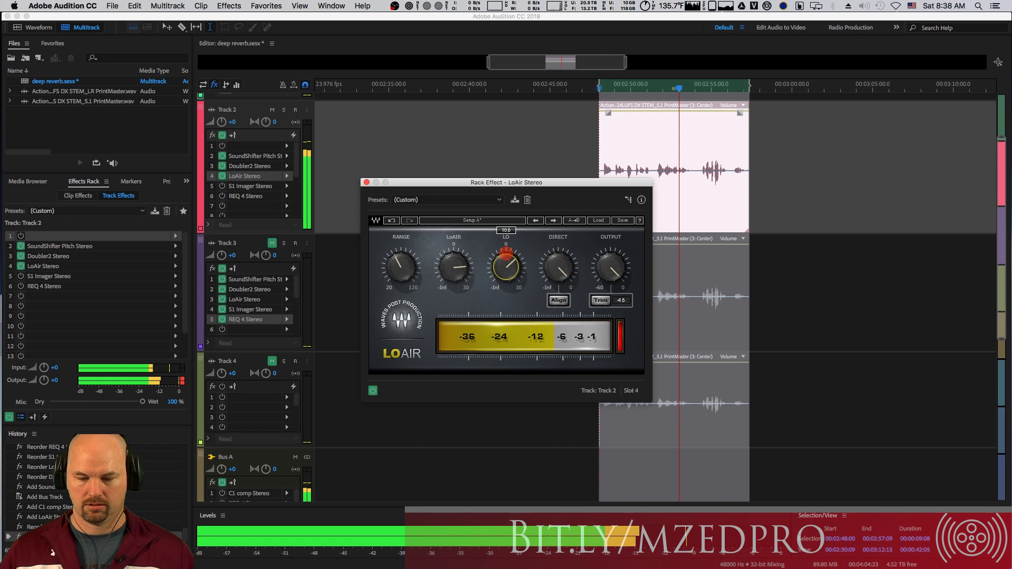
{"action": "left_click", "coordinate": [367, 182]}
Step: Enable the S1 Imager and REQ 4 effects on Track 2, leaving REQ 4 open, and stop playback
{"action": "double_click", "coordinate": [238, 187]}
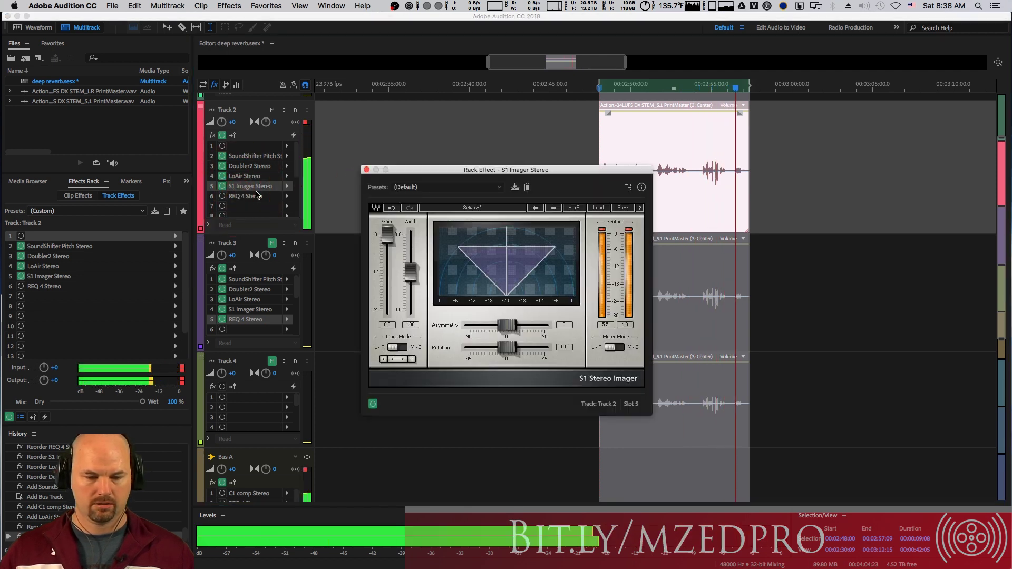
{"action": "left_click", "coordinate": [367, 169]}
{"action": "double_click", "coordinate": [242, 198]}
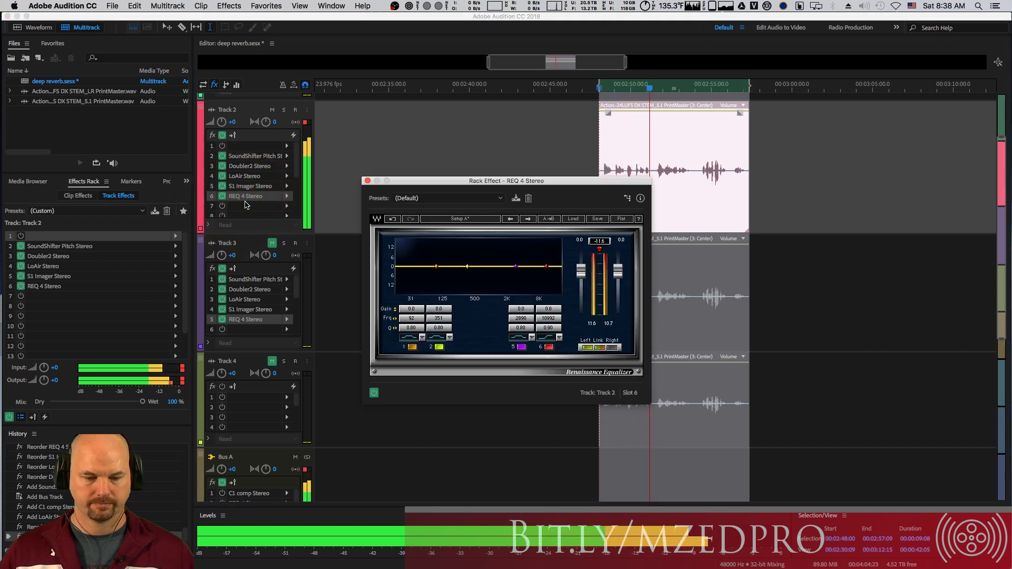
{"action": "key", "text": "space"}
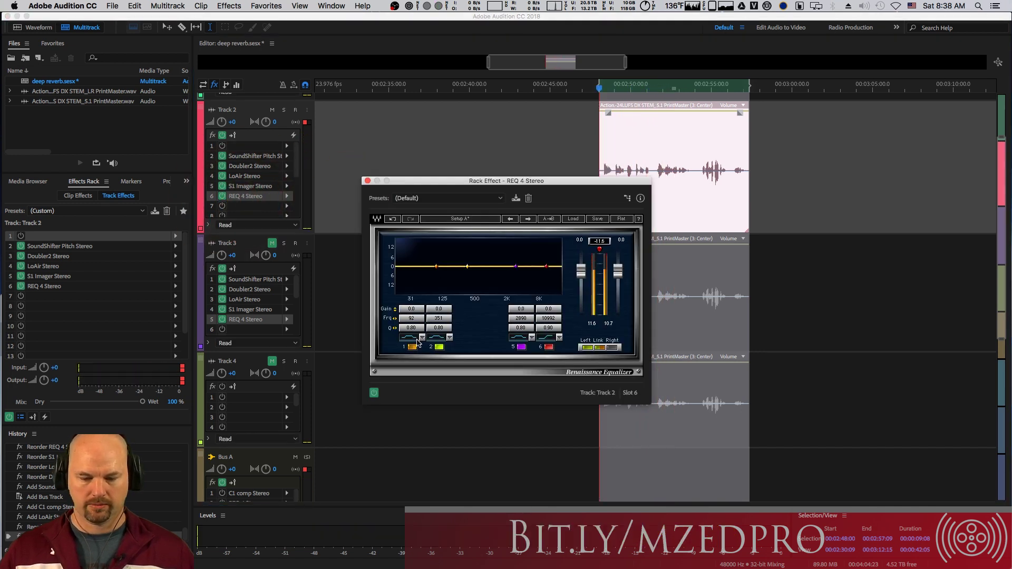
Step: Make band 1 of Track 2's REQ 4 a Low-Shelf boosted about 8.2 dB at 92 Hz, and audition it
{"action": "left_click", "coordinate": [422, 338]}
{"action": "left_click", "coordinate": [464, 361]}
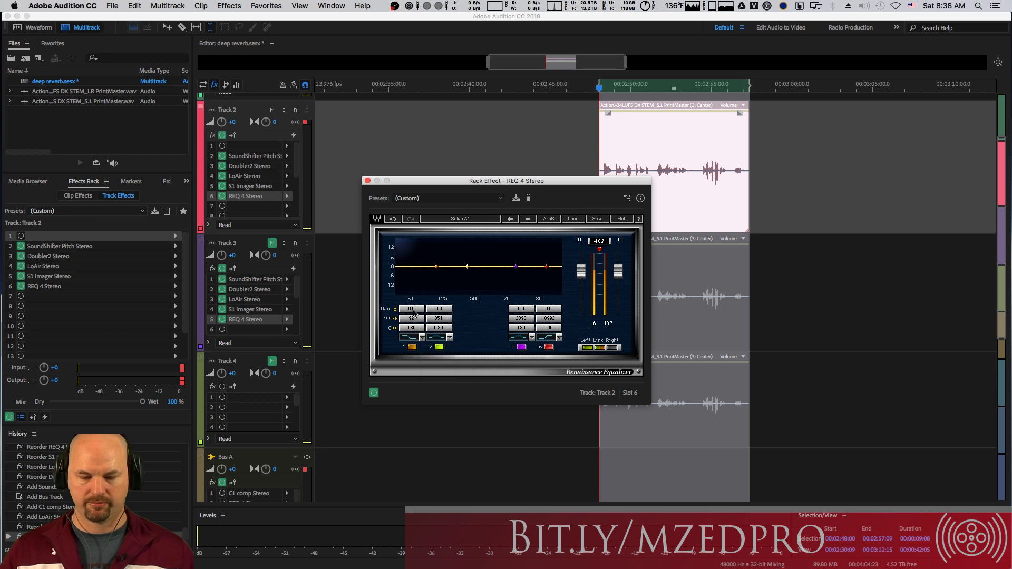
{"action": "key", "text": "space"}
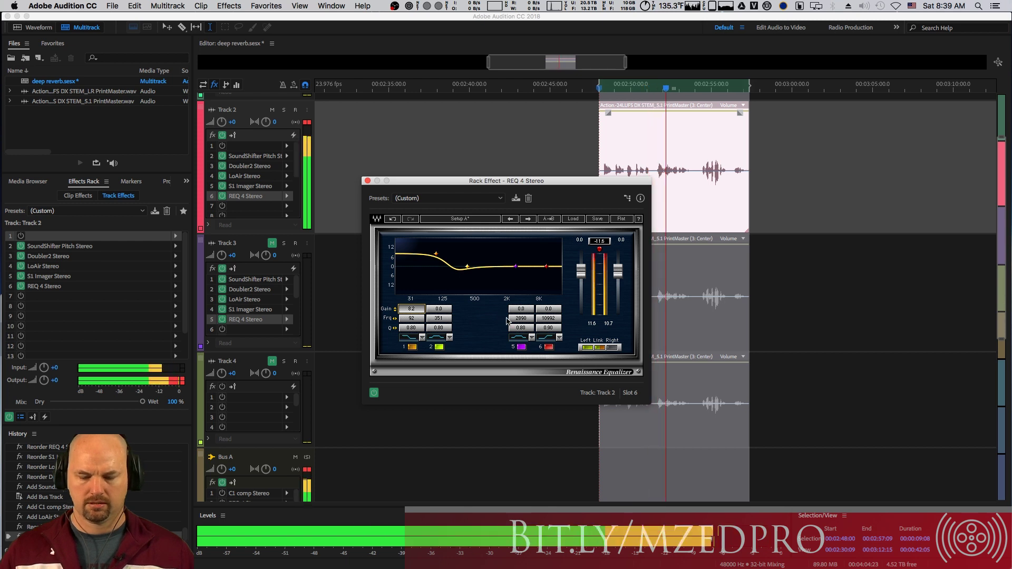
{"action": "key", "text": "space"}
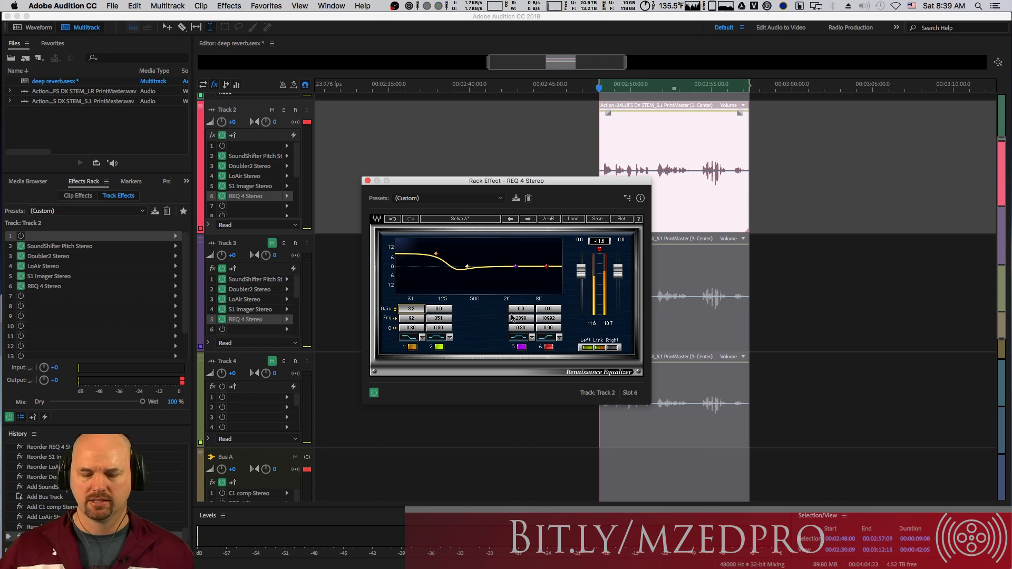
Step: Cut band 5 about 10.2 dB at 2748 Hz with Q 6.48, boost band 6 about 7.3 dB at 5657 Hz, and close REQ 4
{"action": "key", "text": "space"}
{"action": "left_click_drag", "start_coordinate": [522, 327], "coordinate": [525, 399]}
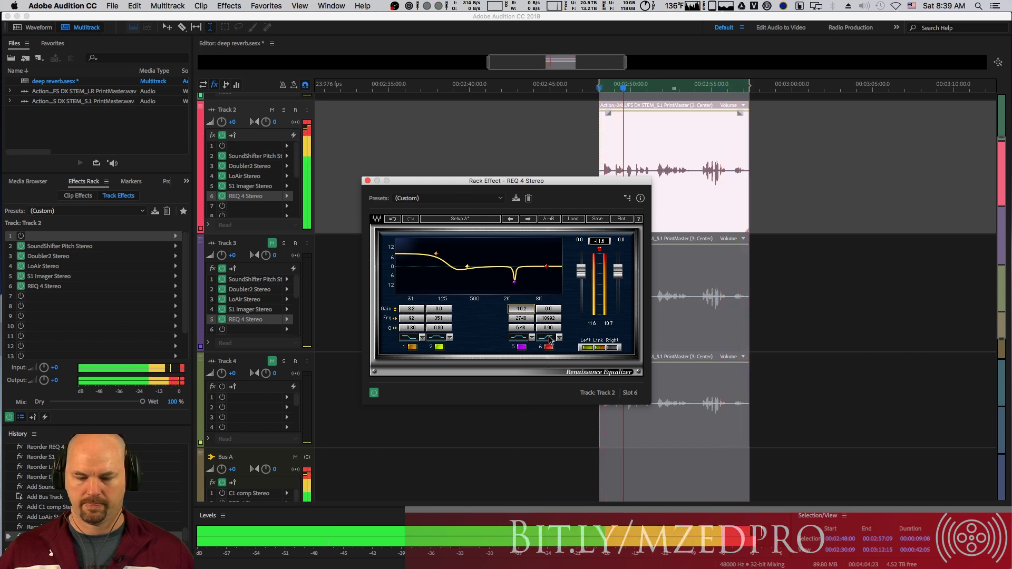
{"action": "key", "text": "space"}
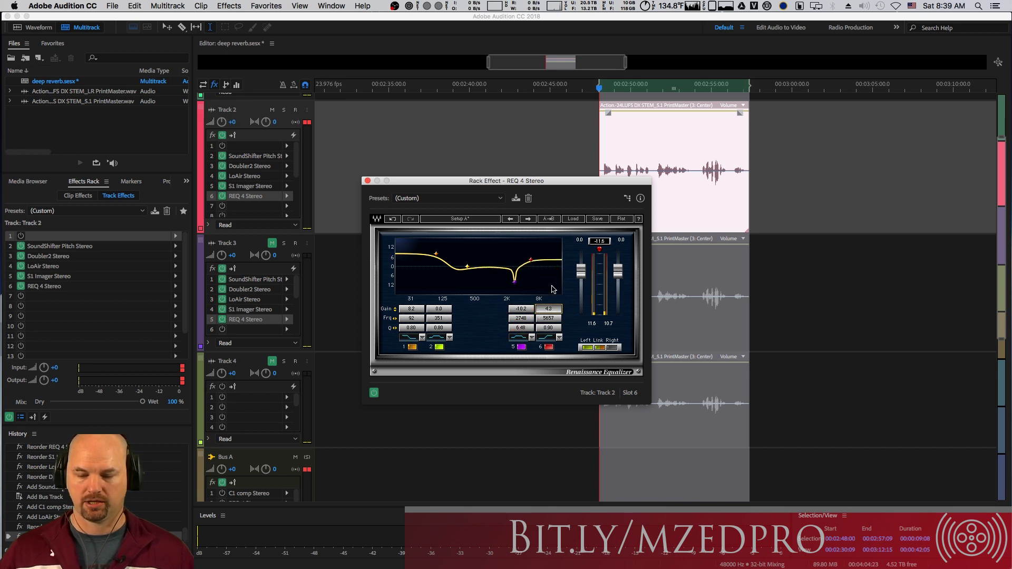
{"action": "key", "text": "space"}
{"action": "left_click_drag", "start_coordinate": [547, 309], "coordinate": [557, 288]}
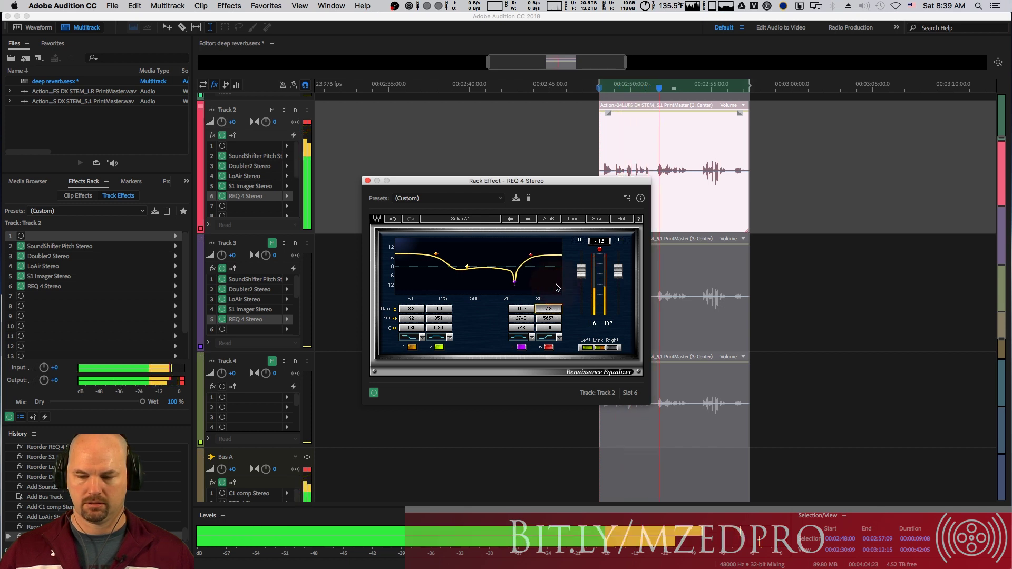
{"action": "left_click", "coordinate": [367, 181]}
Step: Compare the selection on Track 2 with its whole effects chain bypassed and enabled
{"action": "key", "text": "space"}
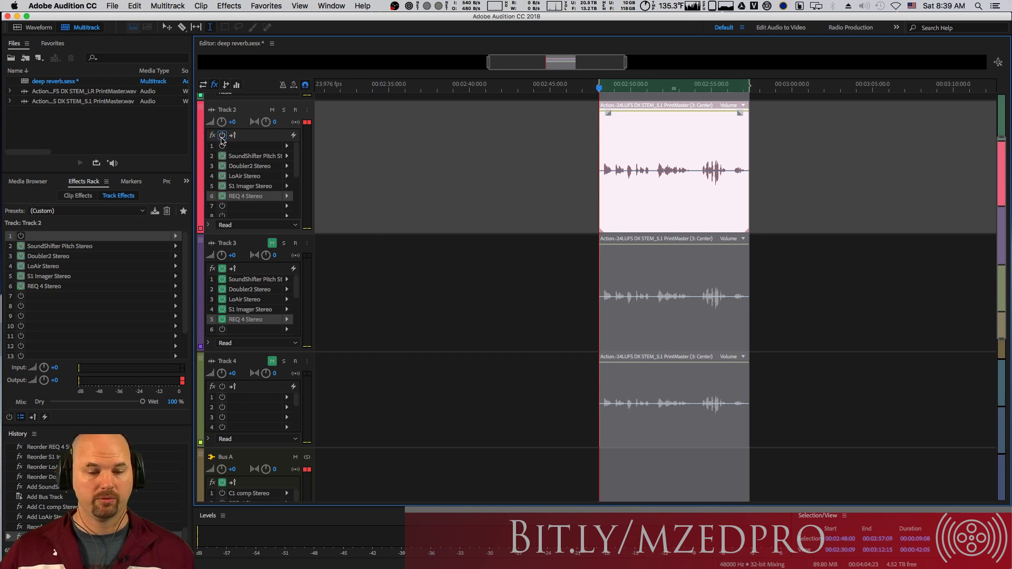
{"action": "left_click", "coordinate": [221, 135]}
{"action": "key", "text": "space"}
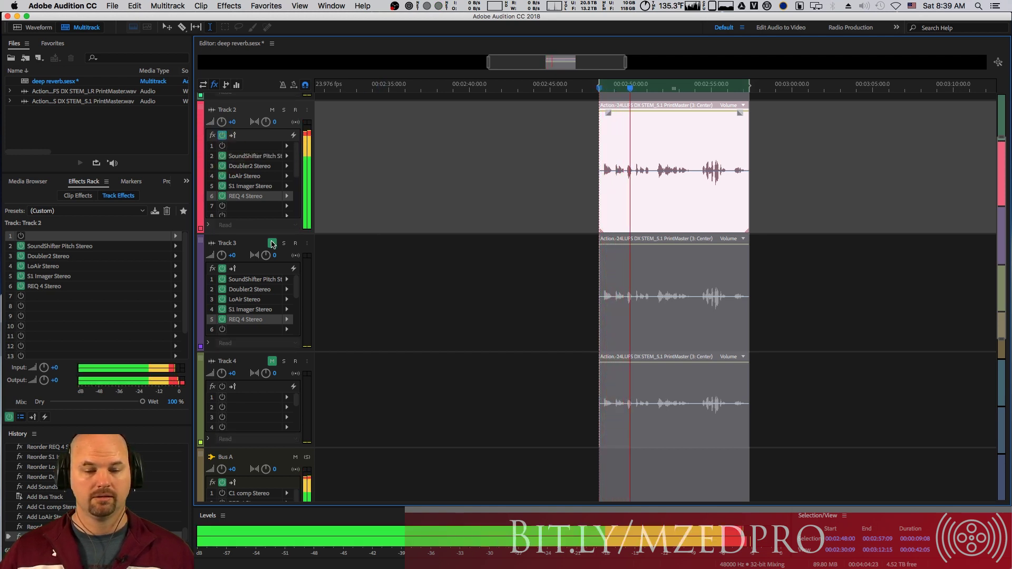
Step: Unmute Track 3 and audition the selection with Tracks 2 and 3 playing together
{"action": "key", "text": "space"}
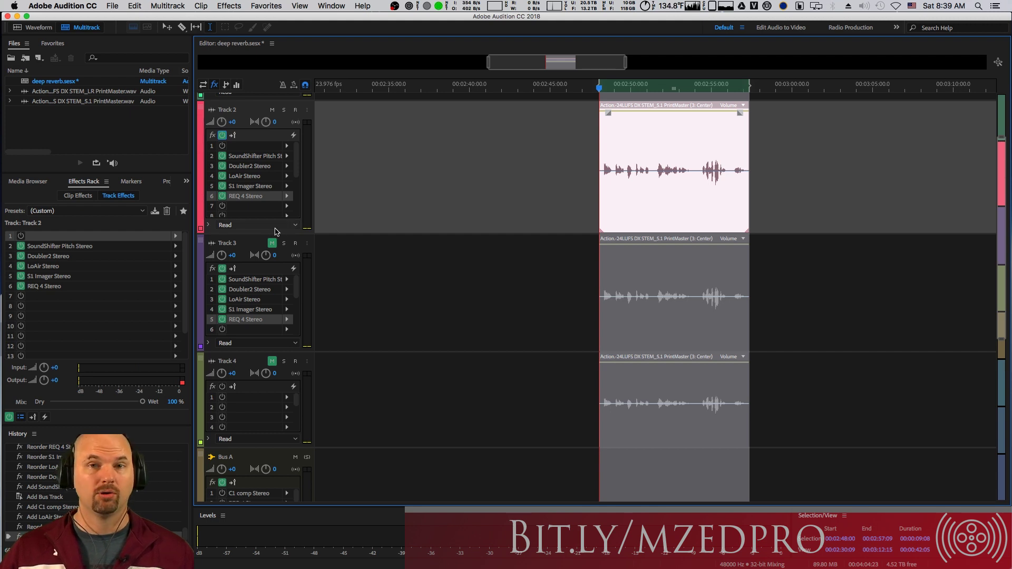
{"action": "left_click", "coordinate": [272, 243]}
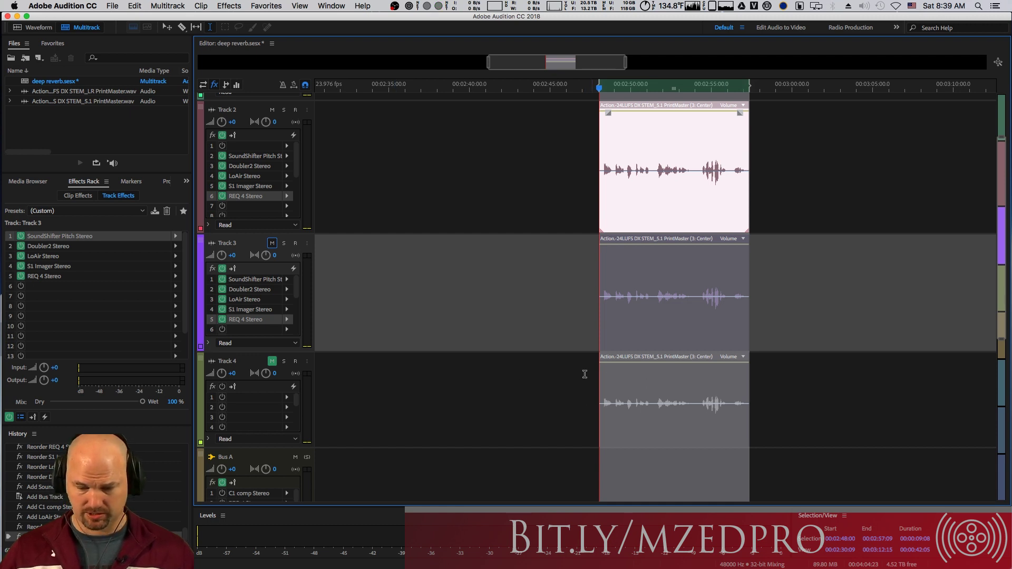
{"action": "key", "text": "space"}
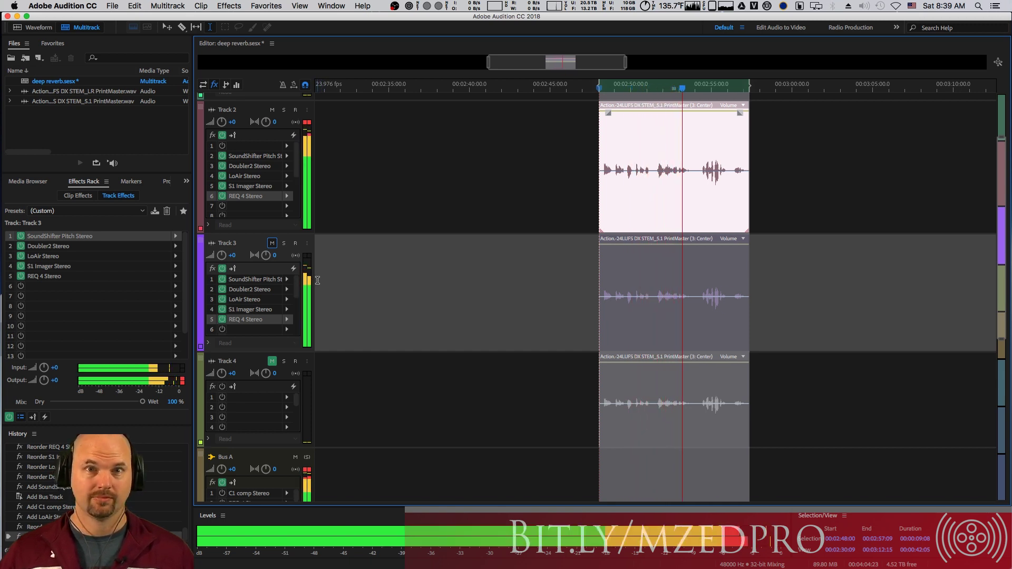
{"action": "key", "text": "space"}
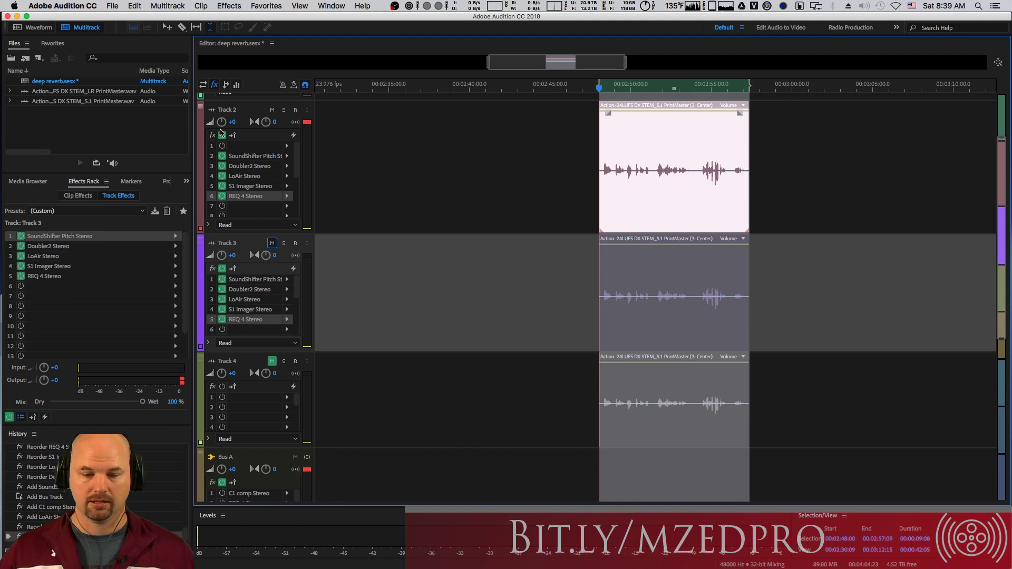
Step: Set Track 2's volume to -7.5 dB and audition its blend with Track 3
{"action": "mouse_move", "coordinate": [222, 123]}
{"action": "left_mouse_down"}
{"action": "mouse_move", "coordinate": [225, 162]}
{"action": "mouse_move", "coordinate": [221, 123]}
{"action": "left_mouse_up"}
{"action": "key", "text": "space"}
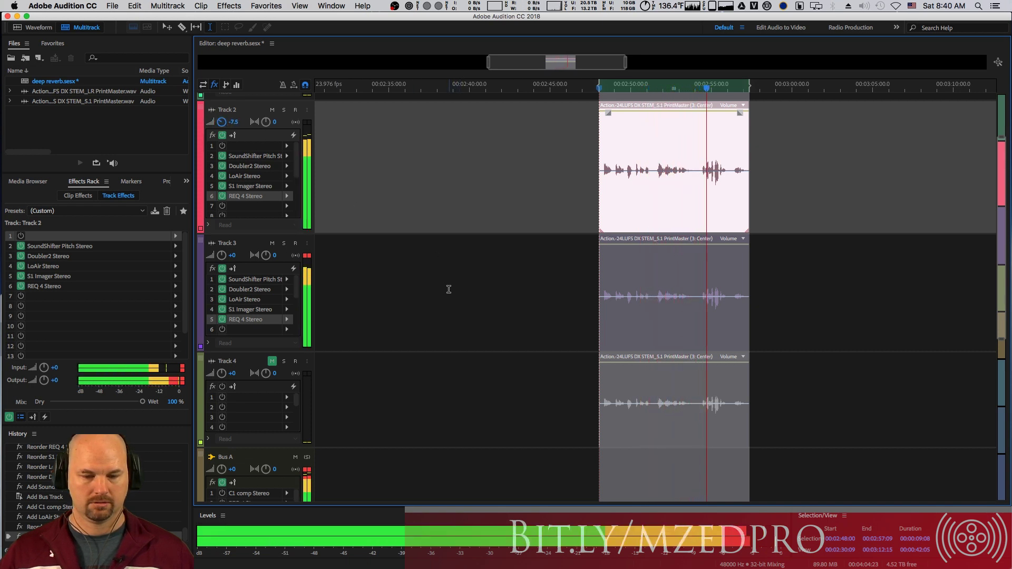
{"action": "key", "text": "space"}
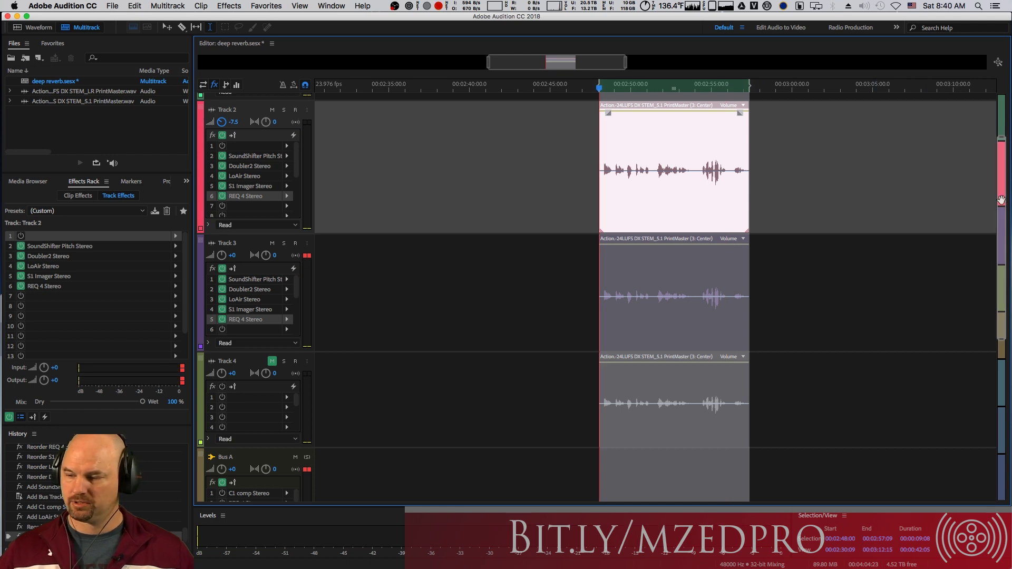
Step: Unmute Track 4 and audition the untreated dialogue together with the two processed tracks
{"action": "left_click_drag", "start_coordinate": [1001, 200], "coordinate": [1001, 196]}
{"action": "left_click", "coordinate": [271, 364]}
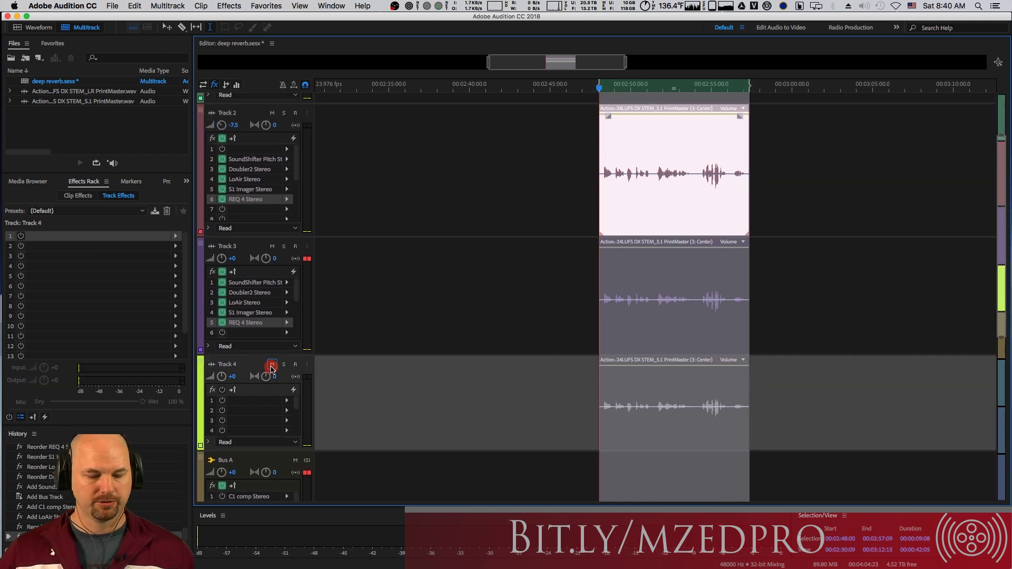
{"action": "key", "text": "space"}
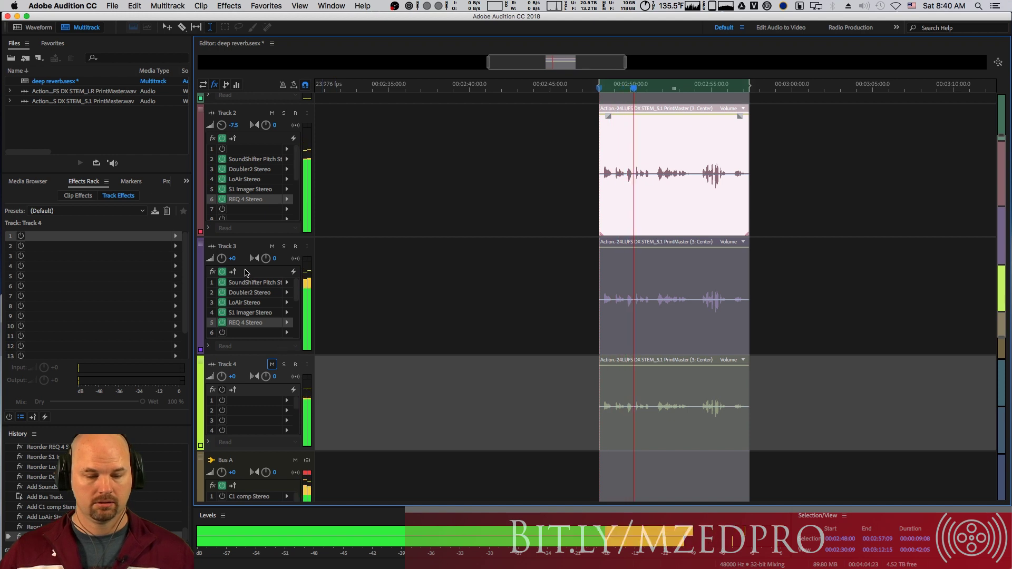
{"action": "key", "text": "space"}
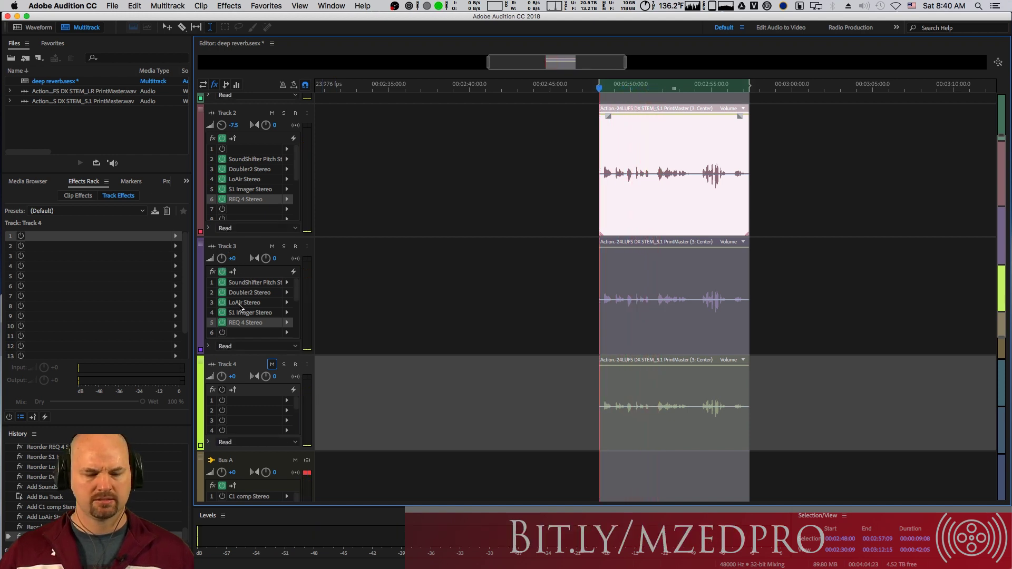
Step: Pull Track 3's volume all the way down and bring it back up to -5.4 dB during playback
{"action": "left_click_drag", "start_coordinate": [222, 259], "coordinate": [221, 265]}
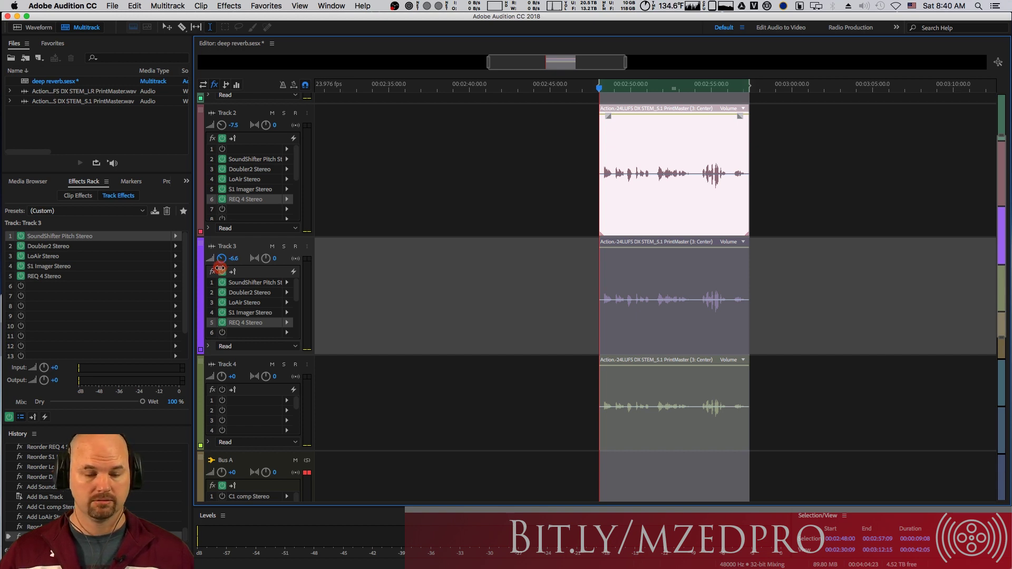
{"action": "left_click_drag", "start_coordinate": [218, 270], "coordinate": [227, 323]}
{"action": "key", "text": "space"}
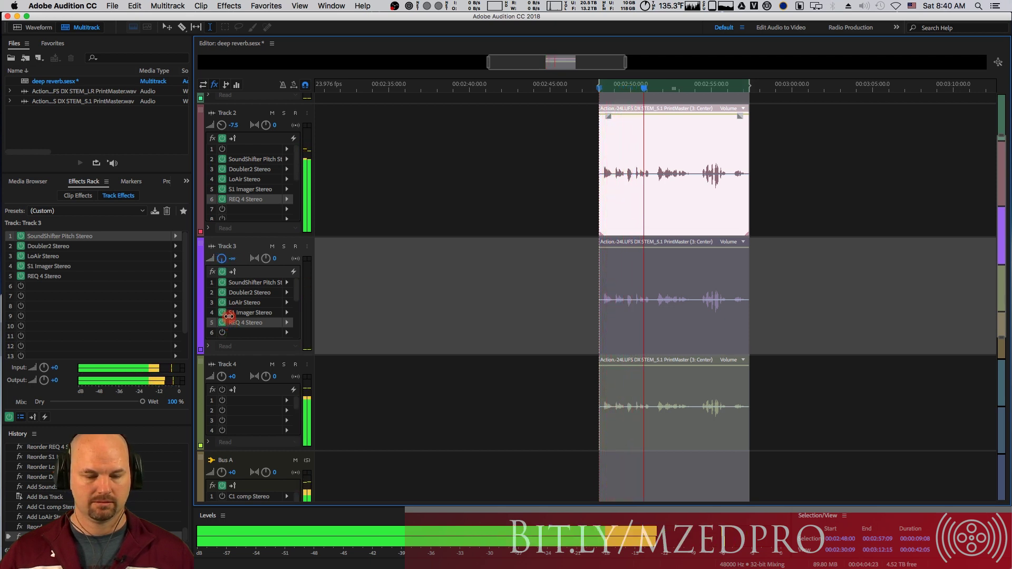
{"action": "left_click_drag", "start_coordinate": [228, 295], "coordinate": [225, 237]}
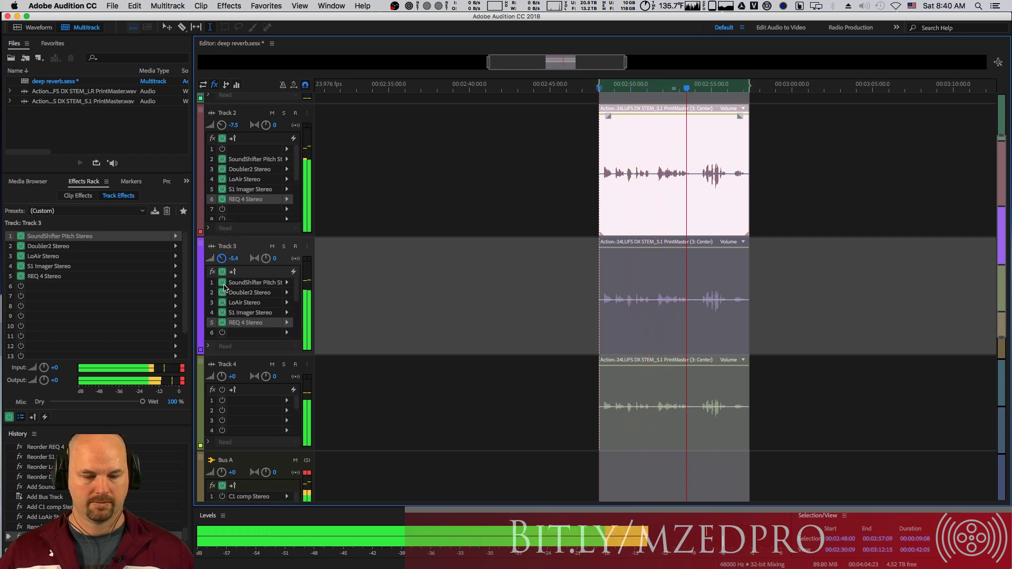
Step: Bypass the SoundShifter Pitch effect on Track 3, set the track's volume to -2.7 dB, and audition the mix
{"action": "key", "text": "space"}
{"action": "left_click", "coordinate": [222, 283]}
{"action": "key", "text": "space"}
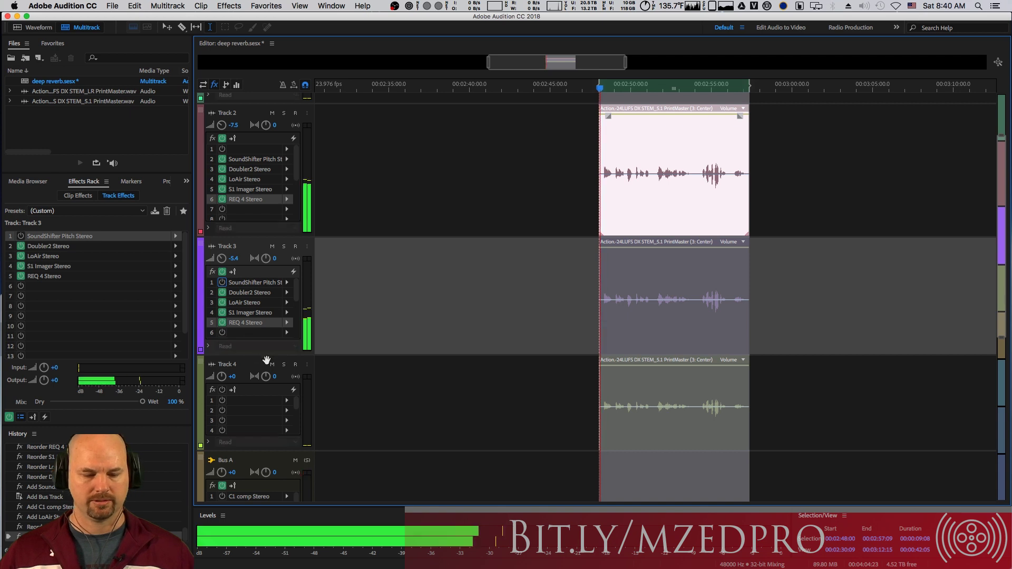
{"action": "left_click_drag", "start_coordinate": [222, 258], "coordinate": [223, 262]}
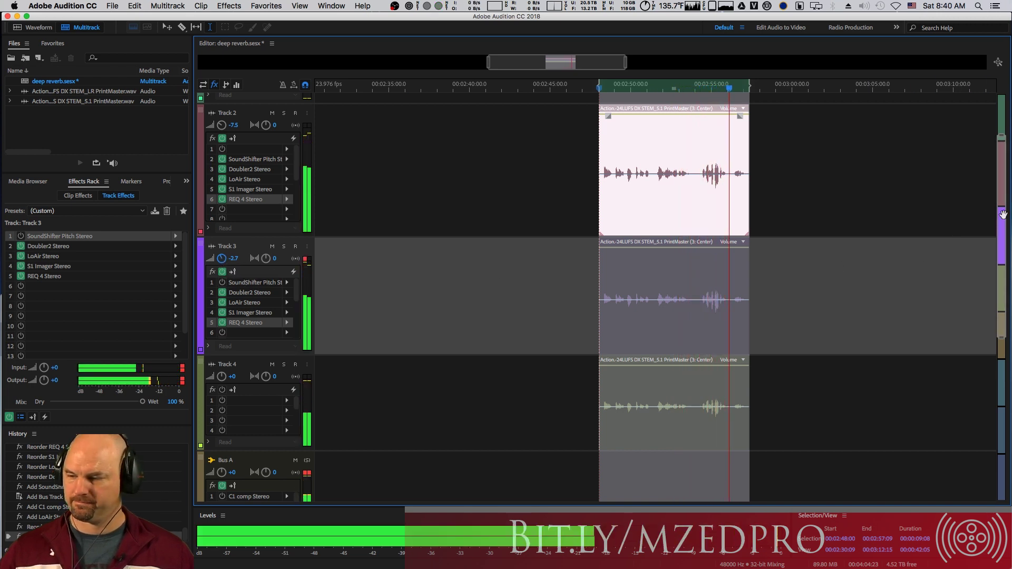
{"action": "mouse_move", "coordinate": [1003, 216]}
{"action": "left_mouse_down"}
{"action": "mouse_move", "coordinate": [999, 238]}
{"action": "mouse_move", "coordinate": [1008, 220]}
{"action": "left_mouse_up"}
{"action": "key", "text": "space"}
Step: Open and enable the C1 comp effect on Bus A and audition the selection through it
{"action": "key", "text": "alt+2"}
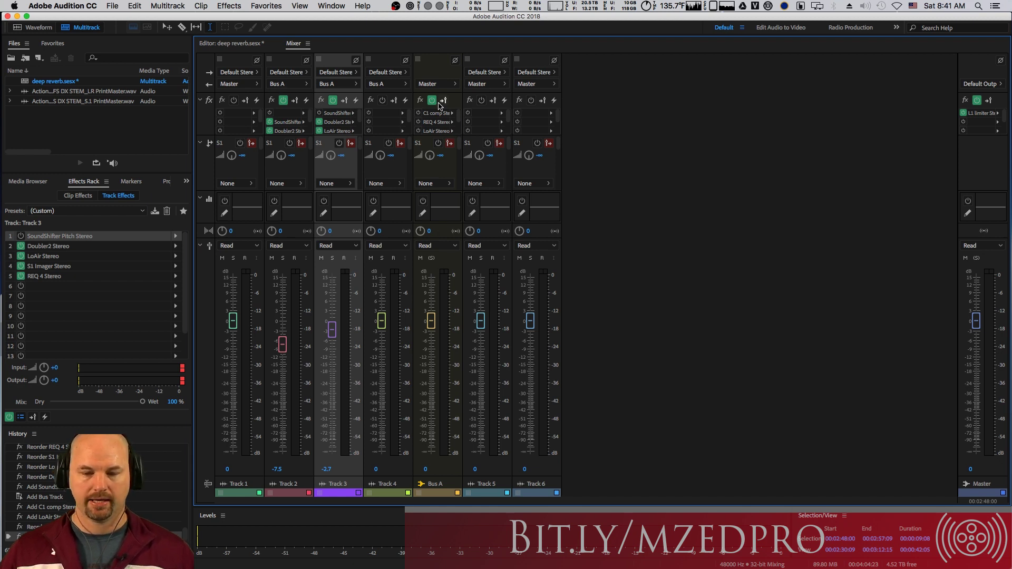
{"action": "key", "text": "alt+1"}
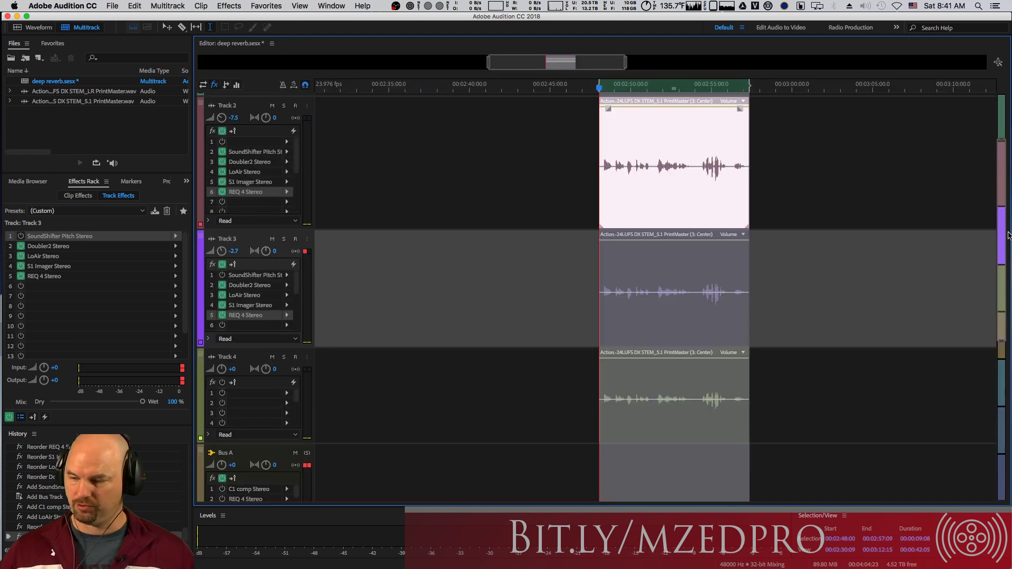
{"action": "scroll", "coordinate": [1001, 240], "scroll_direction": "down", "scroll_amount": 5}
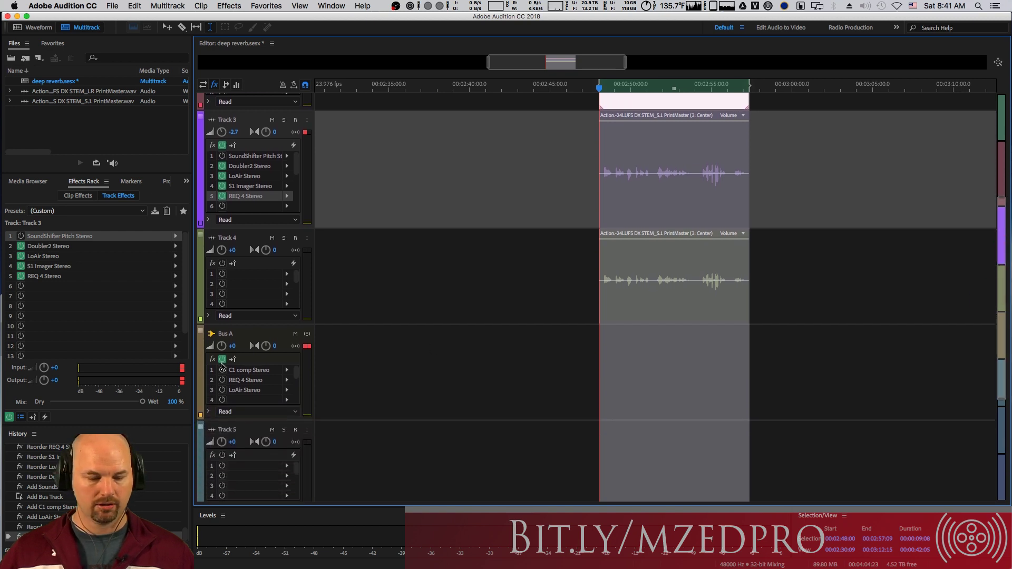
{"action": "double_click", "coordinate": [248, 371]}
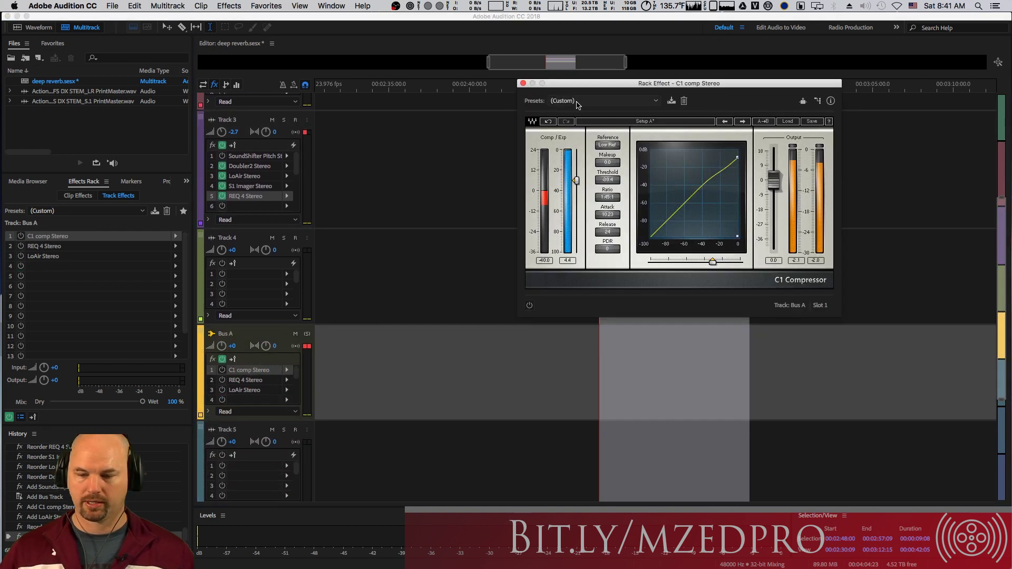
{"action": "left_click_drag", "start_coordinate": [613, 86], "coordinate": [520, 128]}
{"action": "left_click", "coordinate": [223, 370]}
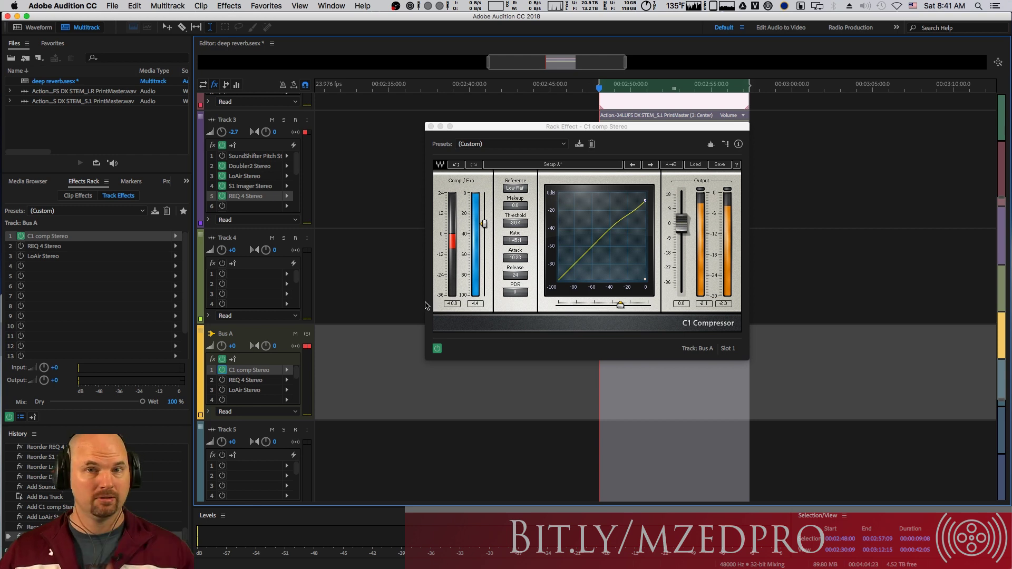
{"action": "key", "text": "space"}
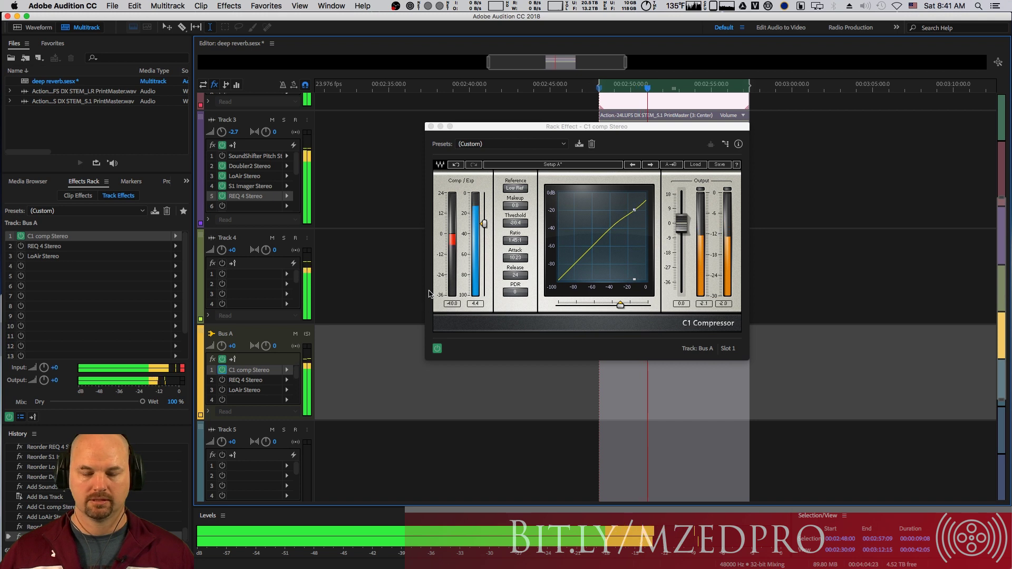
Step: Set the C1 compressor's ratio to 2.02:1 and its attack to about 18.6, and compare it bypassed and enabled
{"action": "left_click_drag", "start_coordinate": [507, 235], "coordinate": [624, 210]}
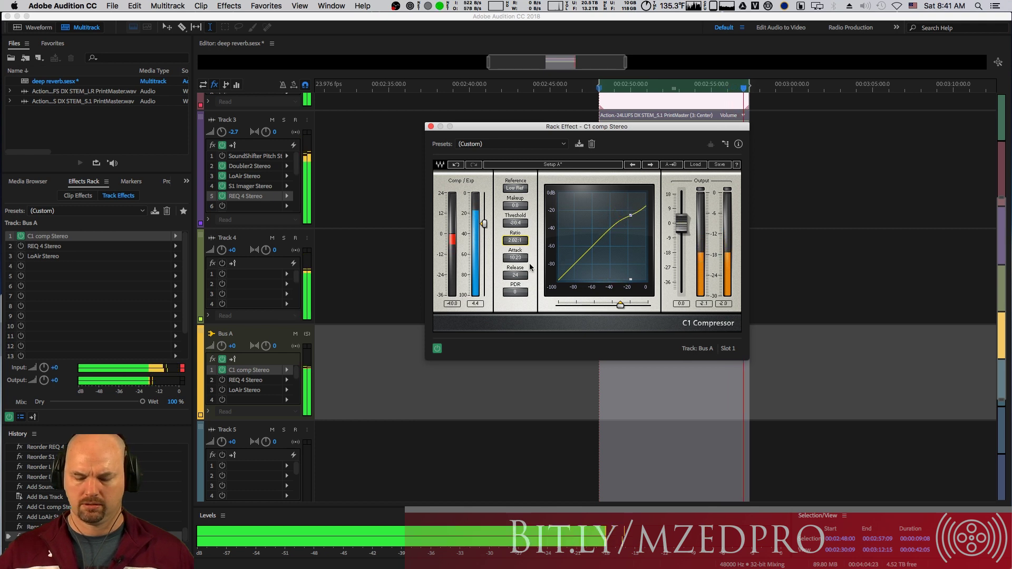
{"action": "left_click_drag", "start_coordinate": [522, 258], "coordinate": [528, 239]}
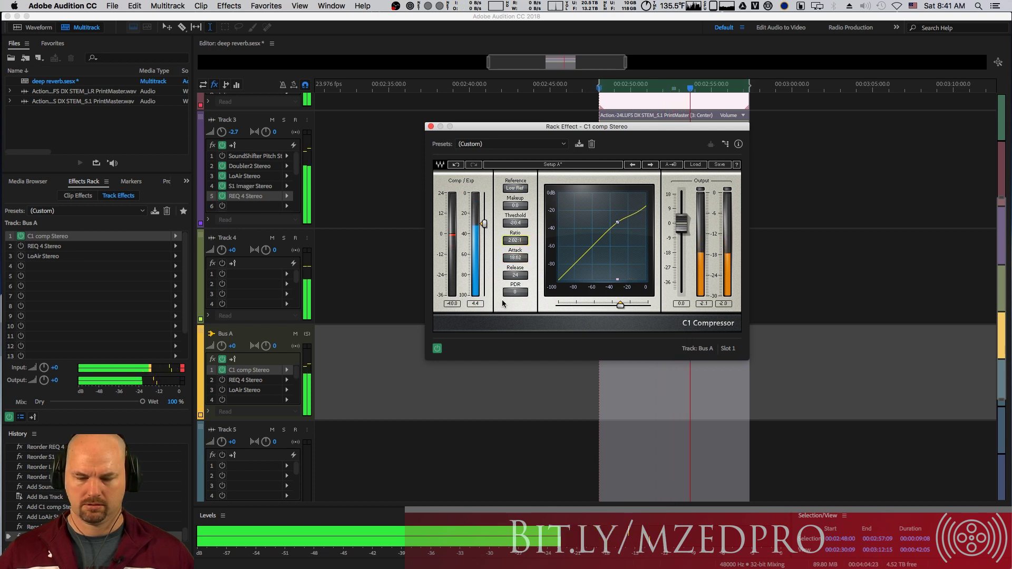
{"action": "key", "text": "space"}
{"action": "left_click", "coordinate": [437, 349]}
{"action": "key", "text": "space"}
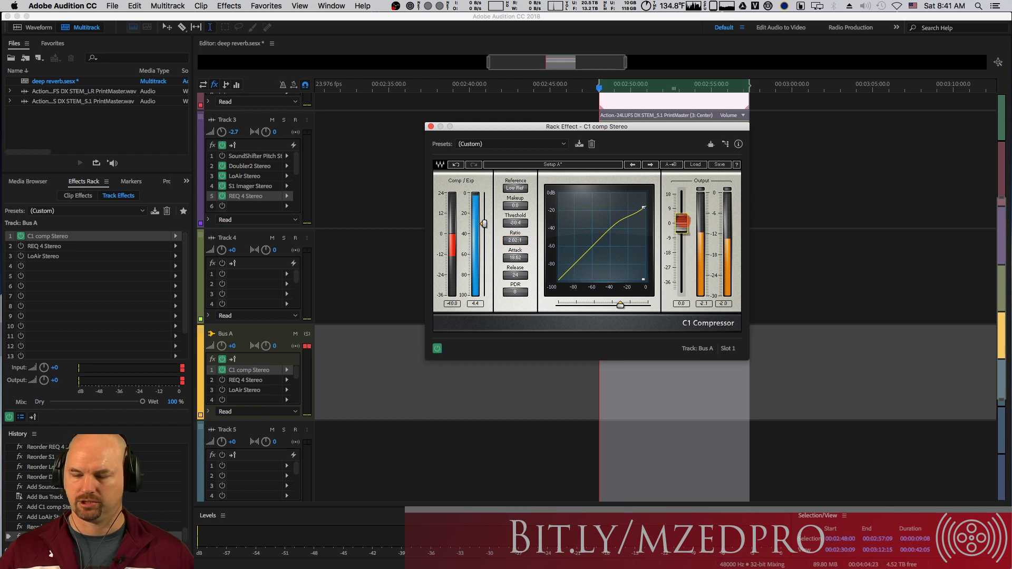
Step: Raise the C1 compressor's output to 6.0, compare it bypassed and enabled, and close it
{"action": "key", "text": "space"}
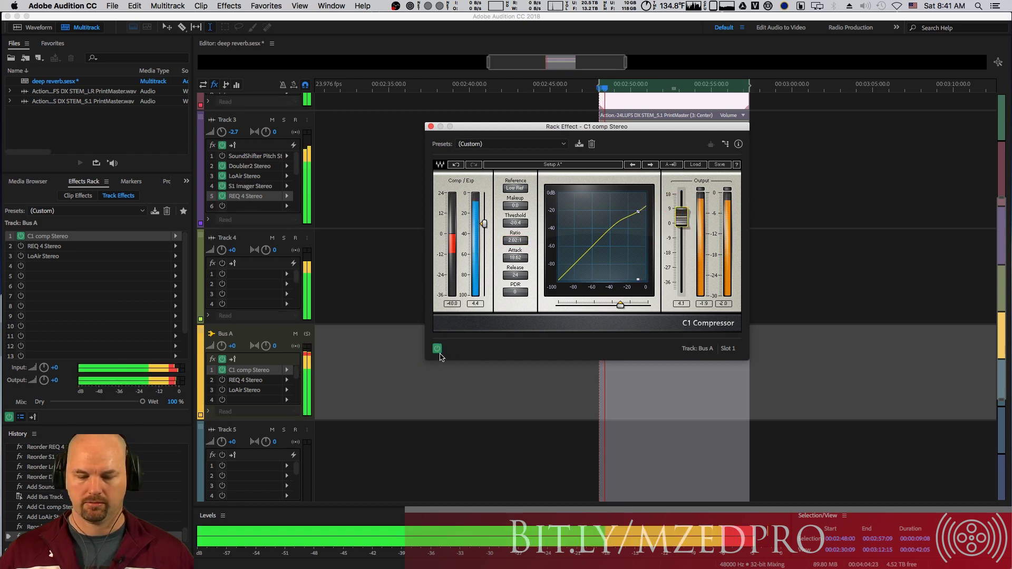
{"action": "left_click_drag", "start_coordinate": [681, 216], "coordinate": [682, 214]}
{"action": "left_click", "coordinate": [437, 349]}
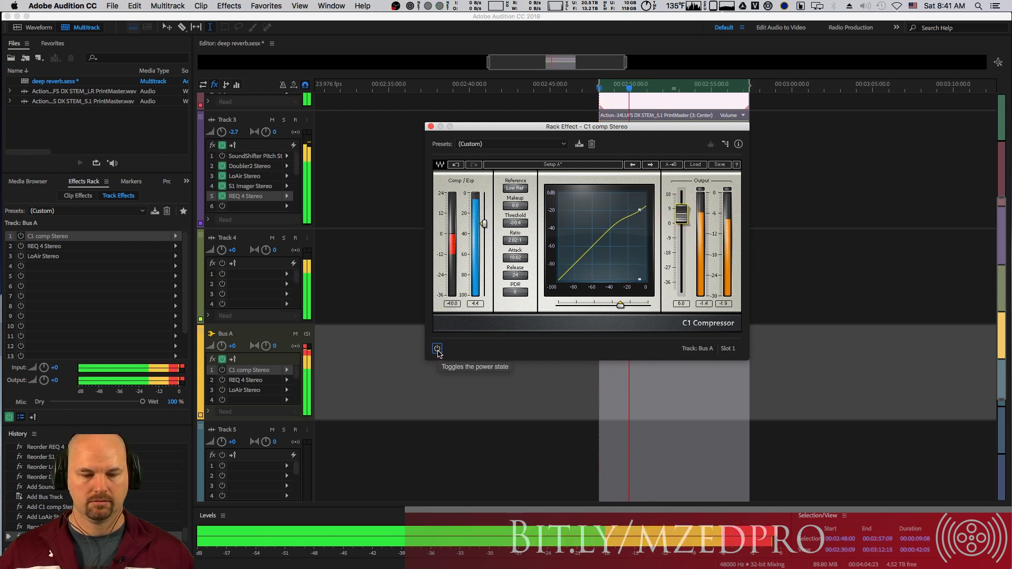
{"action": "key", "text": "space"}
{"action": "left_click", "coordinate": [437, 349]}
{"action": "key", "text": "space"}
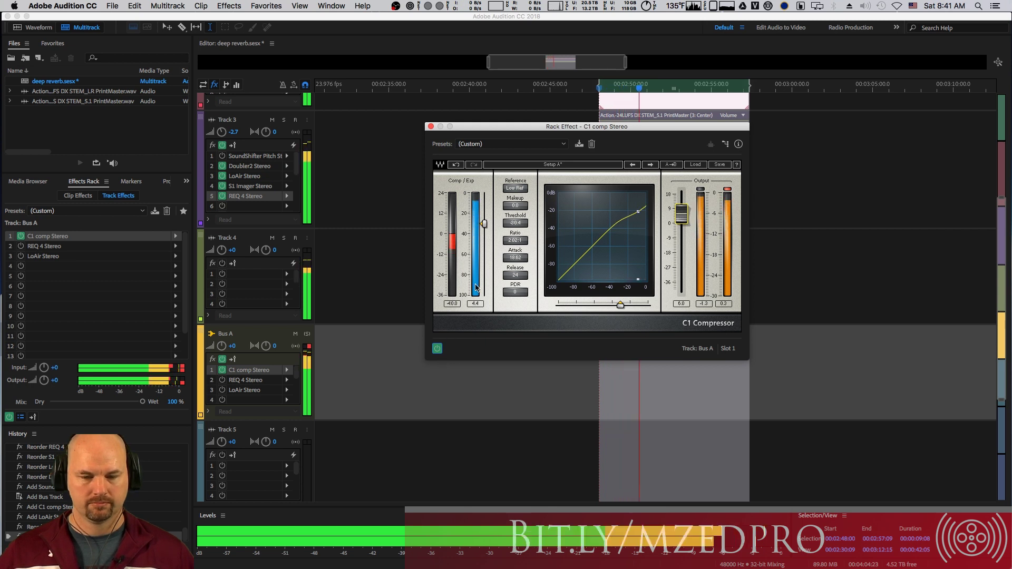
{"action": "key", "text": "space"}
{"action": "left_click", "coordinate": [431, 126]}
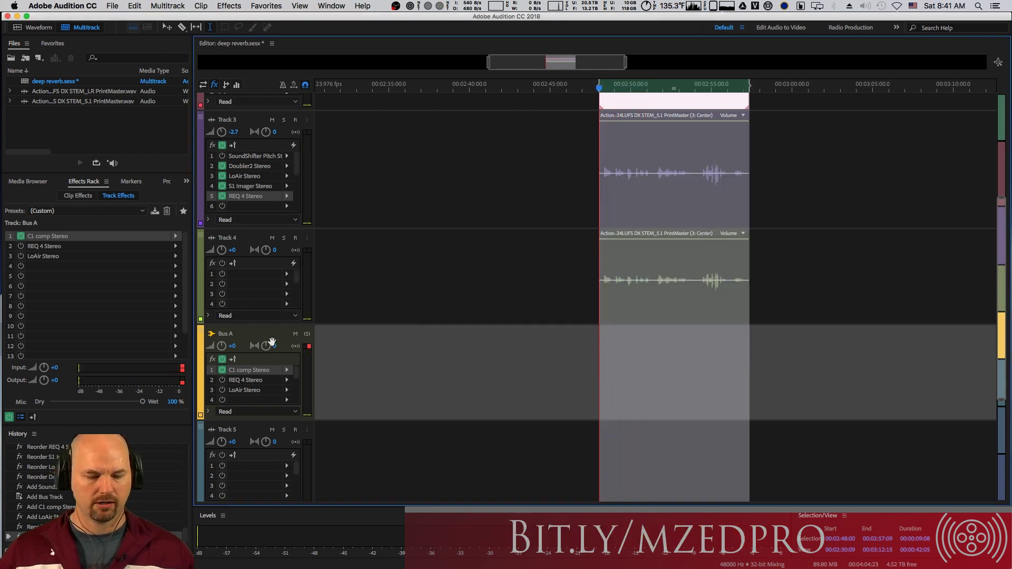
Step: Enable and open the REQ 4 effect on Bus A and audition the selection through it
{"action": "double_click", "coordinate": [253, 381]}
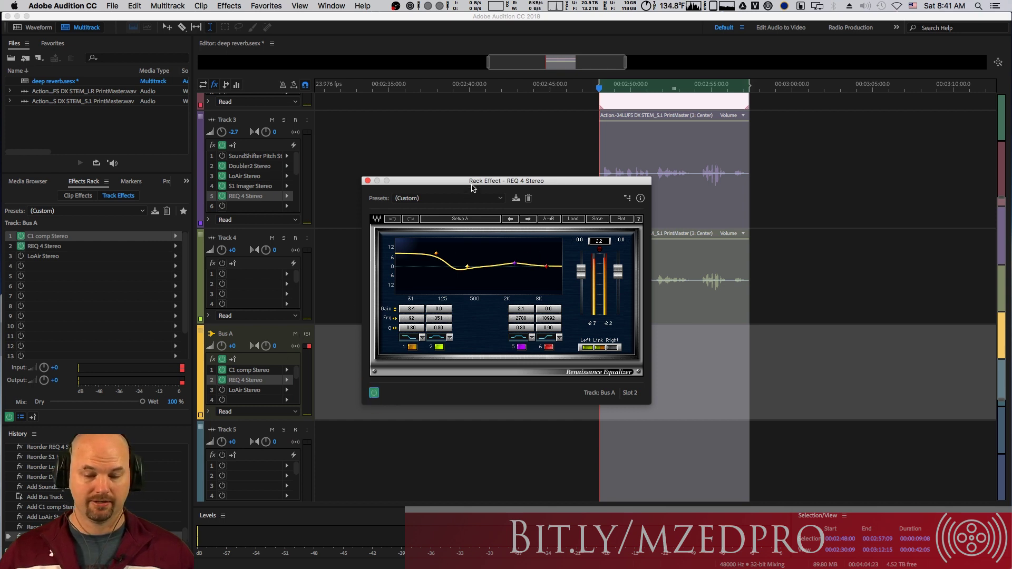
{"action": "left_click_drag", "start_coordinate": [466, 188], "coordinate": [481, 149]}
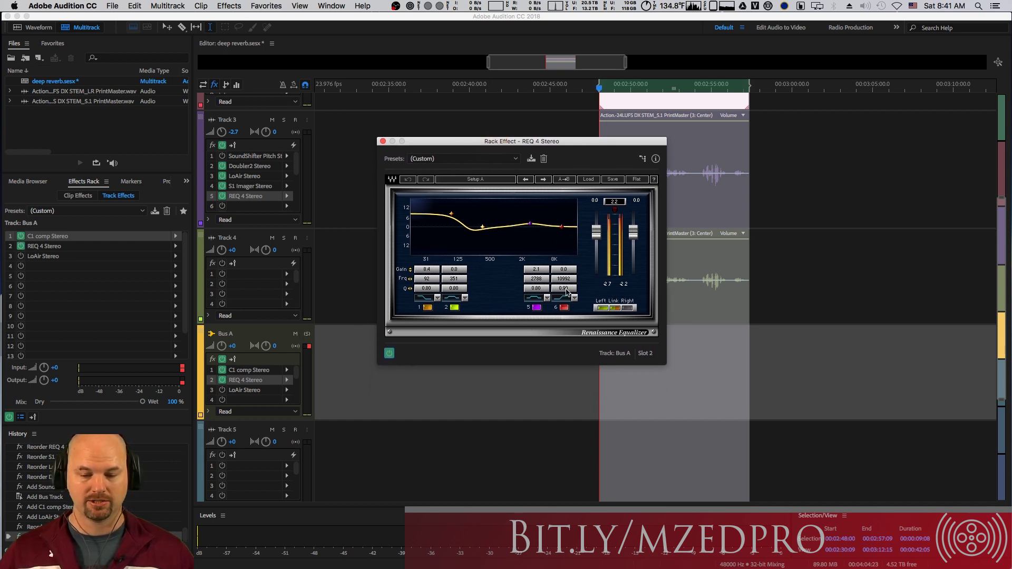
{"action": "key", "text": "space"}
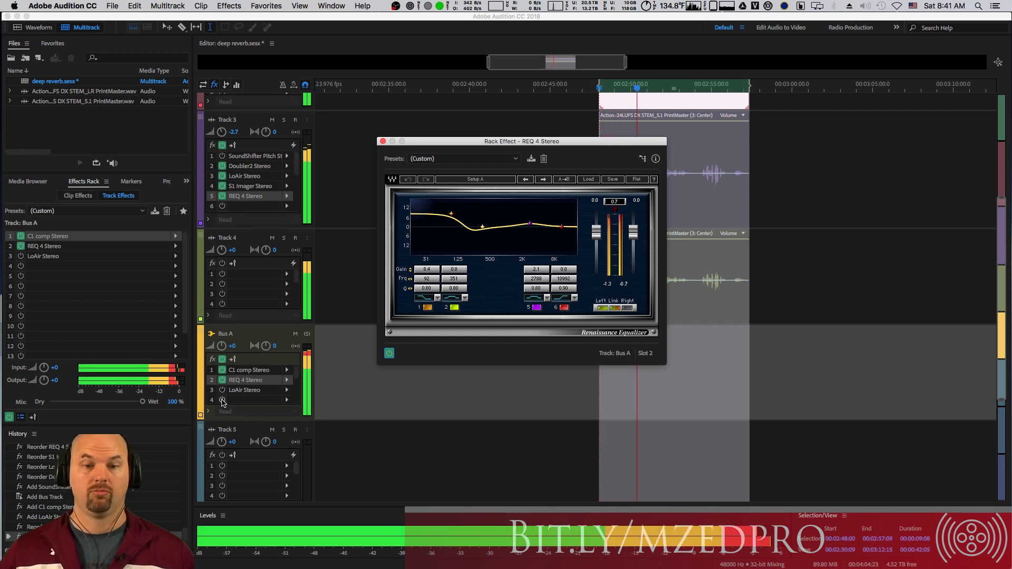
Step: Enable LoAir on Bus A, adjust its range and lower its output slightly, and close both effect windows while auditioning
{"action": "left_click", "coordinate": [222, 390]}
{"action": "double_click", "coordinate": [250, 391]}
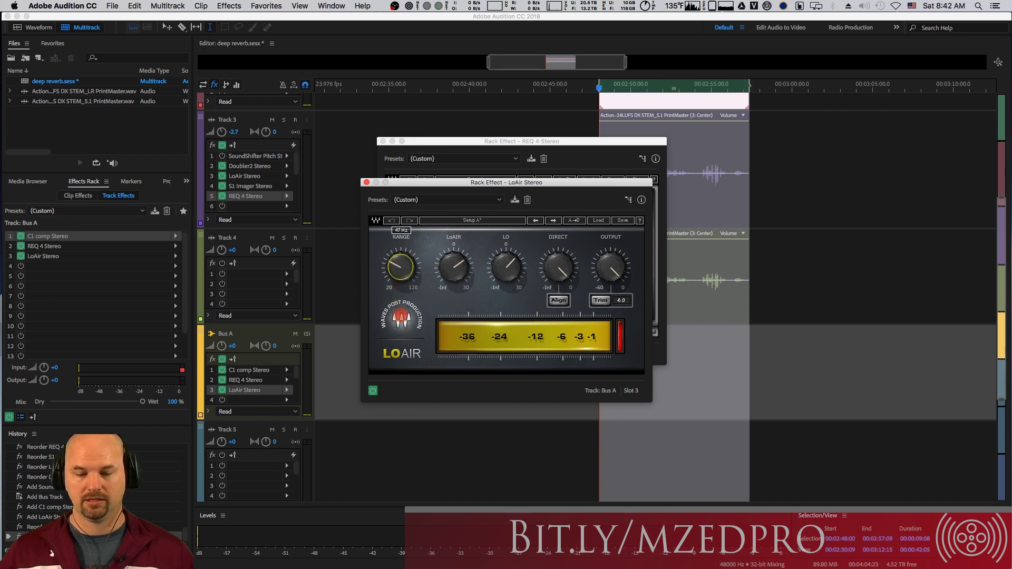
{"action": "key", "text": "space"}
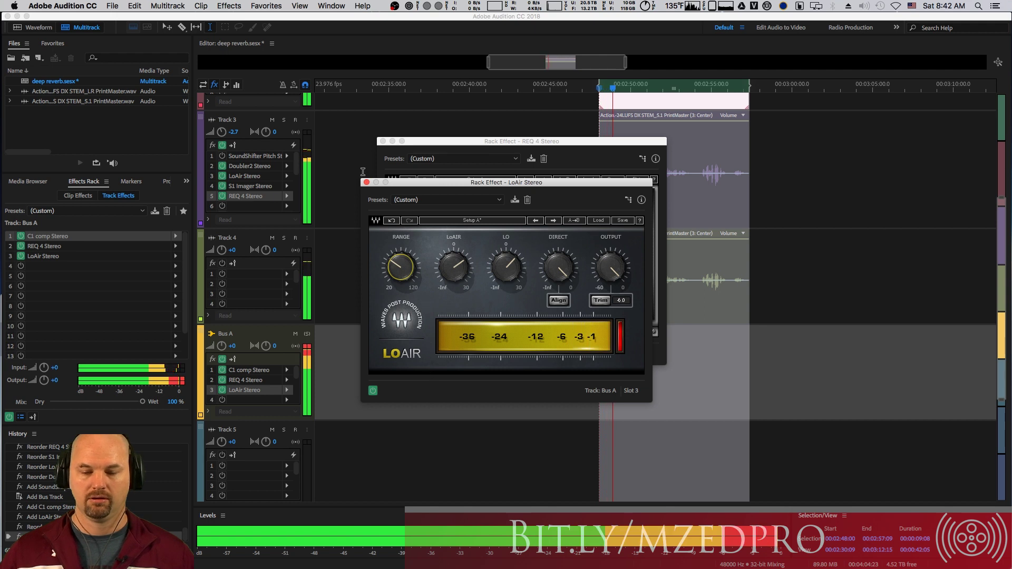
{"action": "left_click_drag", "start_coordinate": [599, 287], "coordinate": [609, 270]}
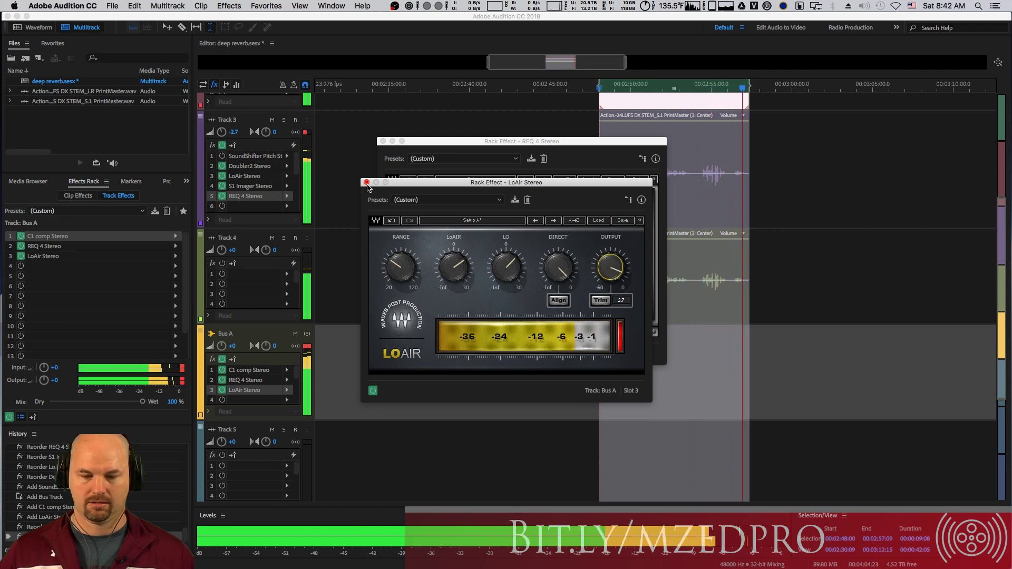
{"action": "left_click", "coordinate": [366, 182]}
{"action": "left_click", "coordinate": [383, 142]}
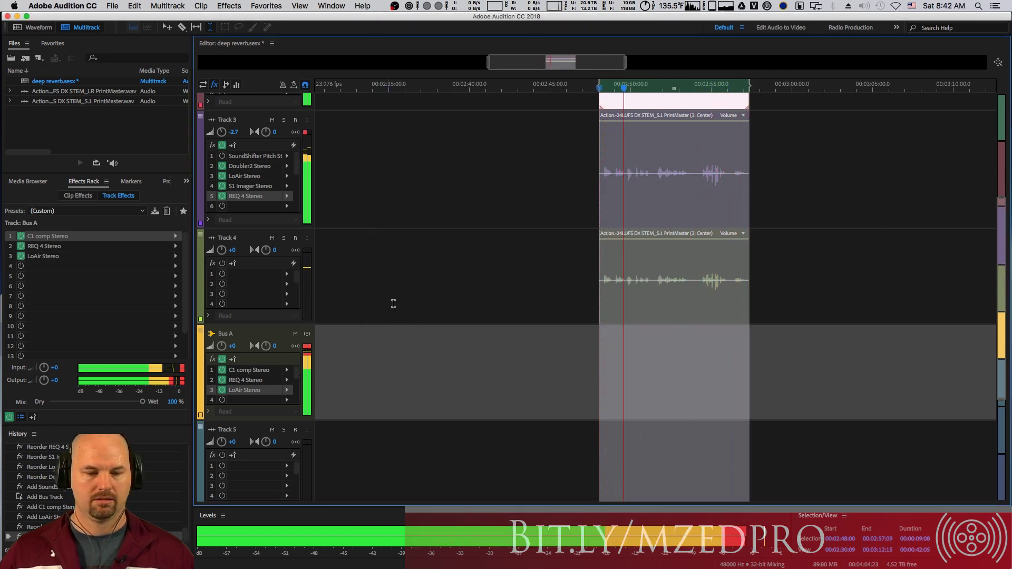
{"action": "left_click_drag", "start_coordinate": [1001, 232], "coordinate": [982, 102]}
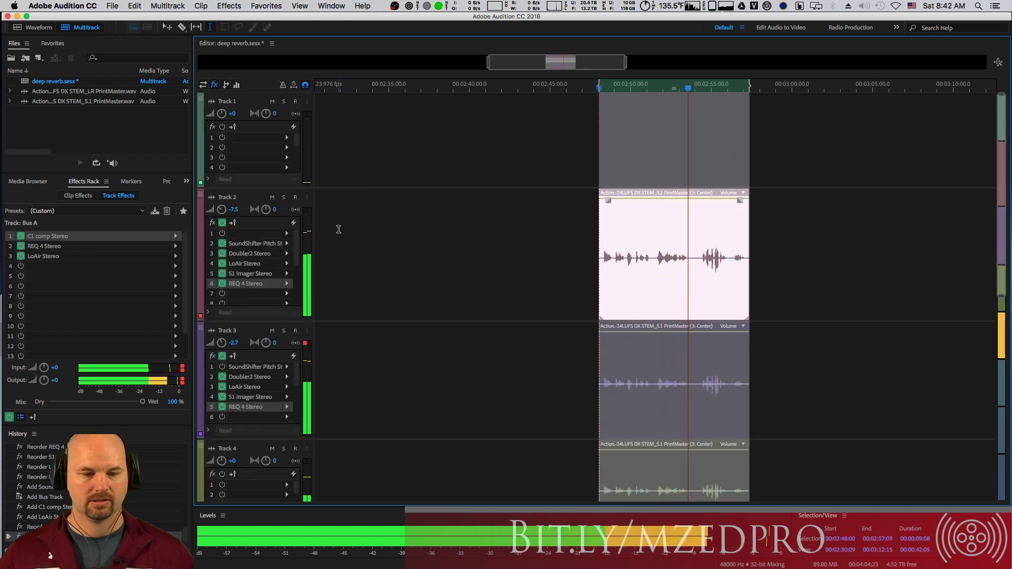
Step: Open the L1 limiter on the Master track, set its release to 4.84 while auditioning the selection, close it and stop playback
{"action": "key", "text": "space"}
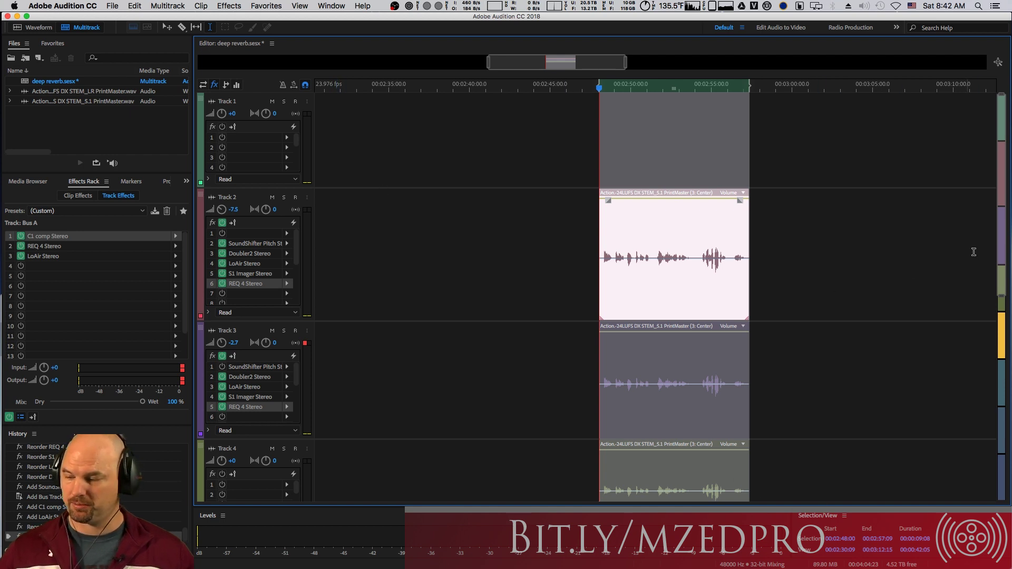
{"action": "left_click_drag", "start_coordinate": [1002, 247], "coordinate": [1002, 456]}
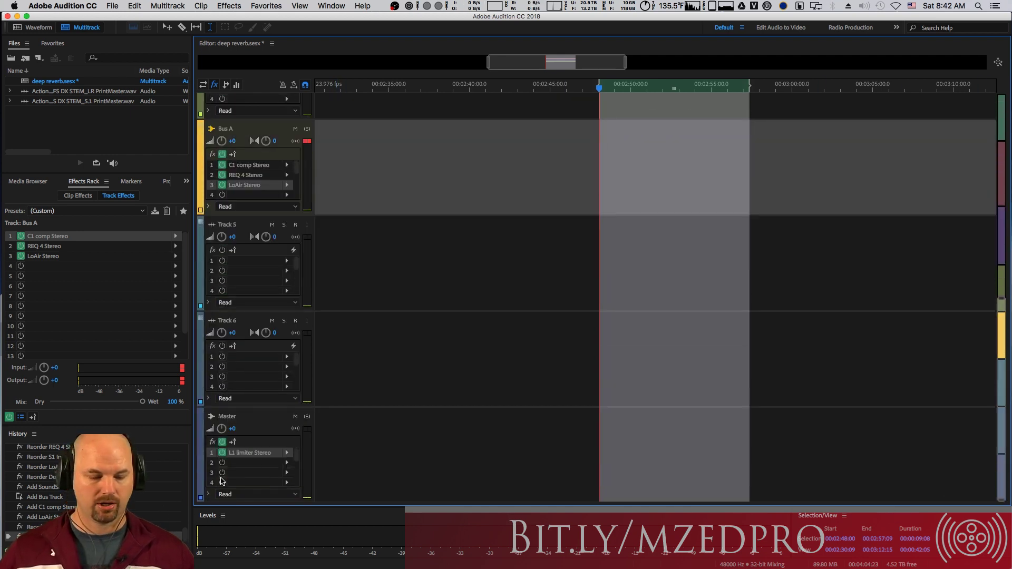
{"action": "double_click", "coordinate": [251, 455]}
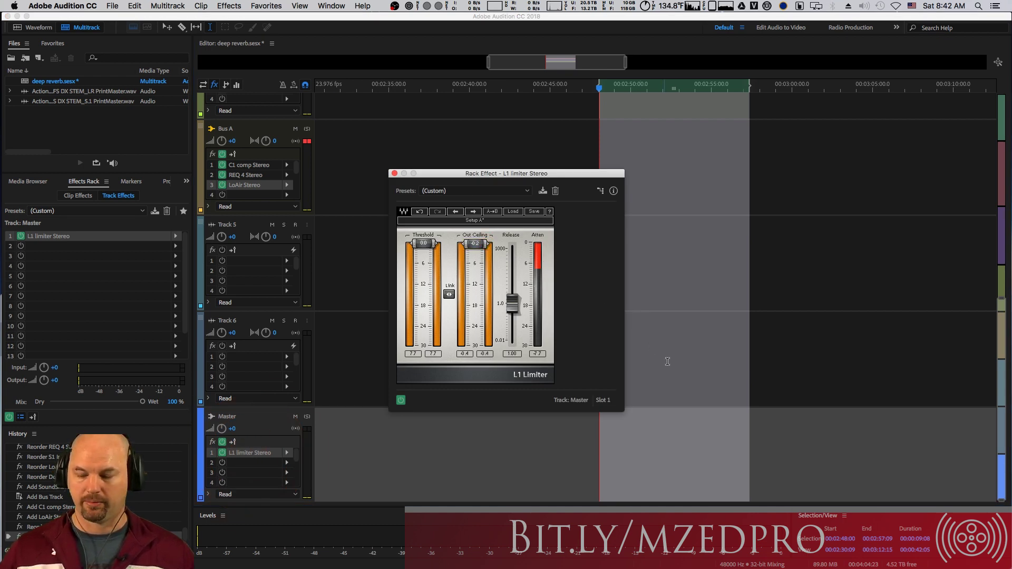
{"action": "key", "text": "space"}
{"action": "left_click_drag", "start_coordinate": [512, 302], "coordinate": [529, 284]}
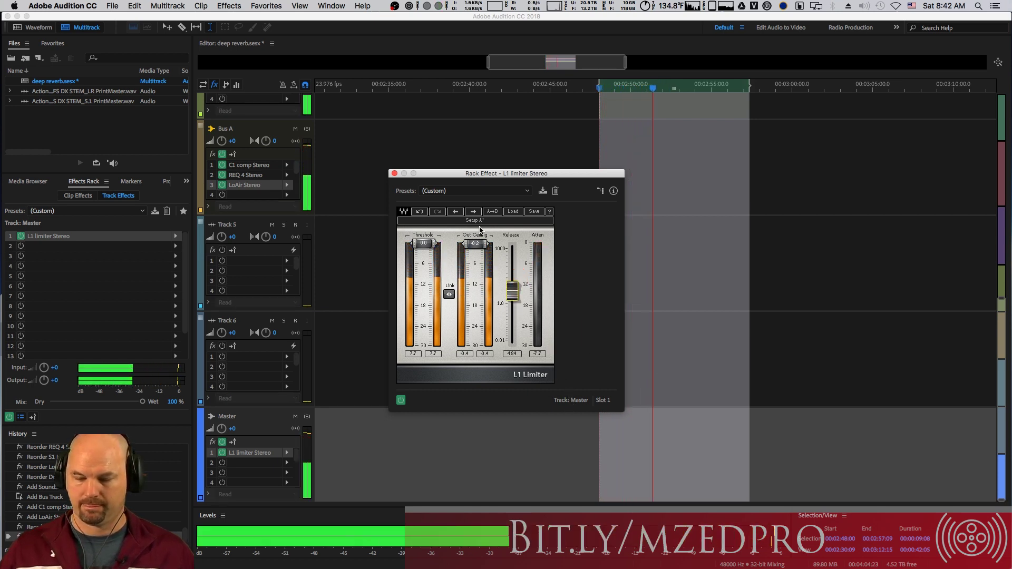
{"action": "left_click", "coordinate": [395, 173]}
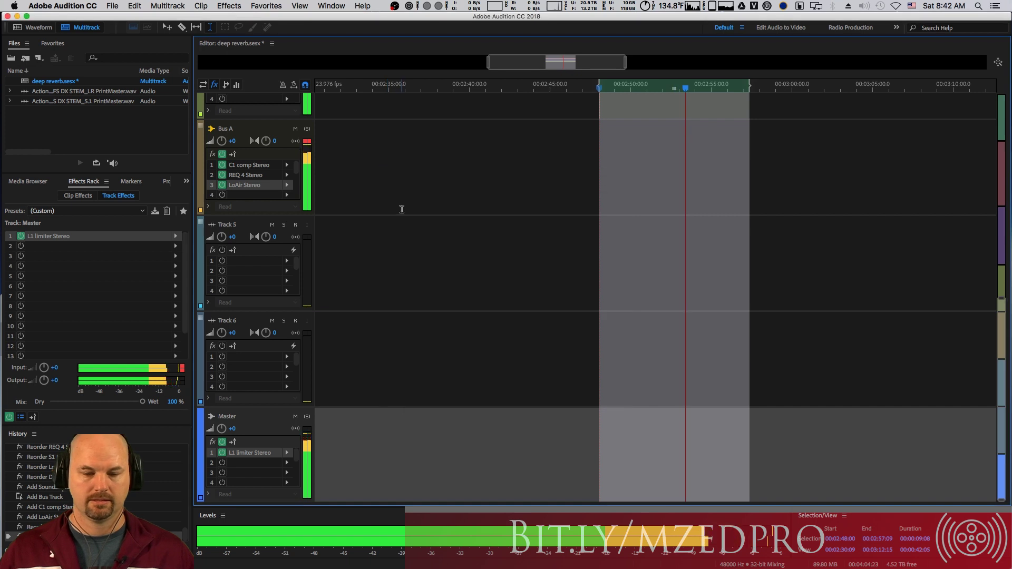
{"action": "key", "text": "space"}
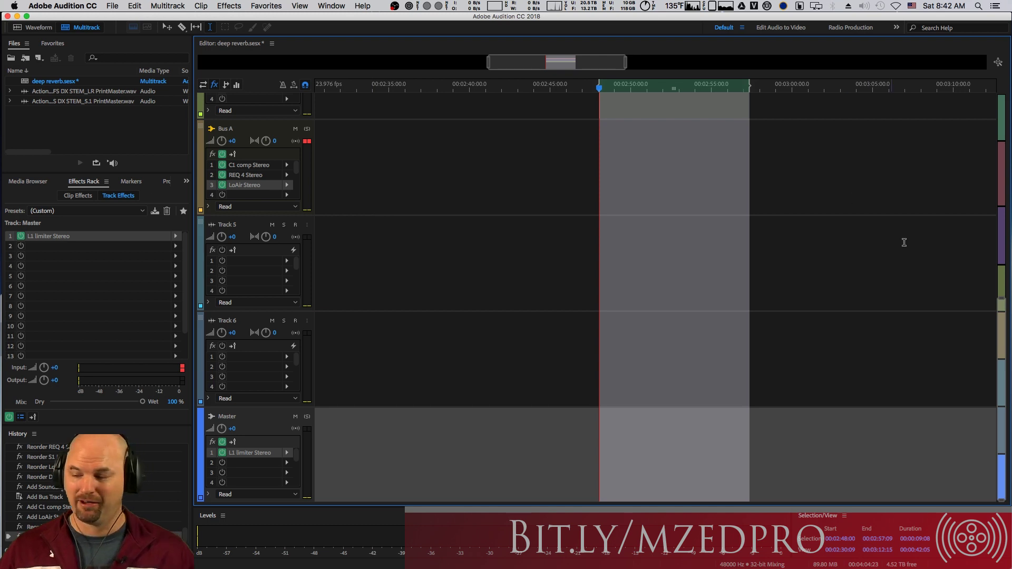
Step: Free the second effect slot on Bus A by moving LoAir to slot 4 and REQ 4 to slot 3
{"action": "left_click_drag", "start_coordinate": [993, 311], "coordinate": [955, 63]}
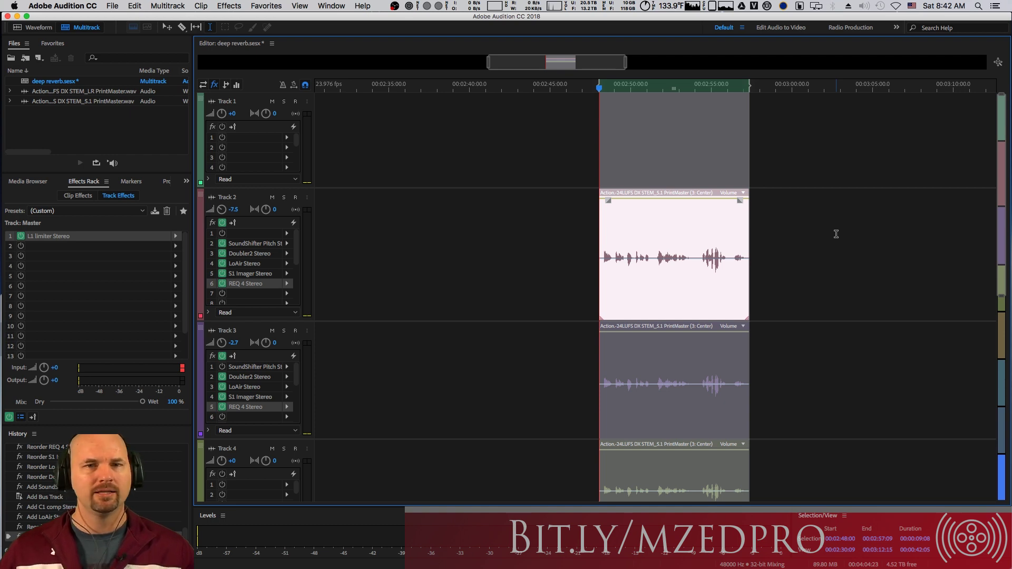
{"action": "left_click_drag", "start_coordinate": [997, 190], "coordinate": [992, 345]}
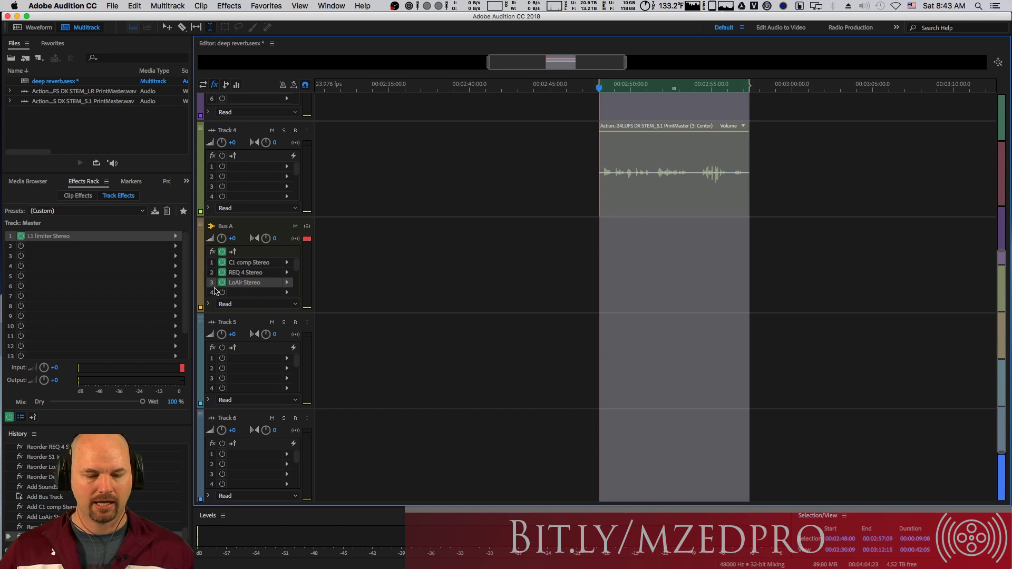
{"action": "left_click_drag", "start_coordinate": [254, 292], "coordinate": [253, 291]}
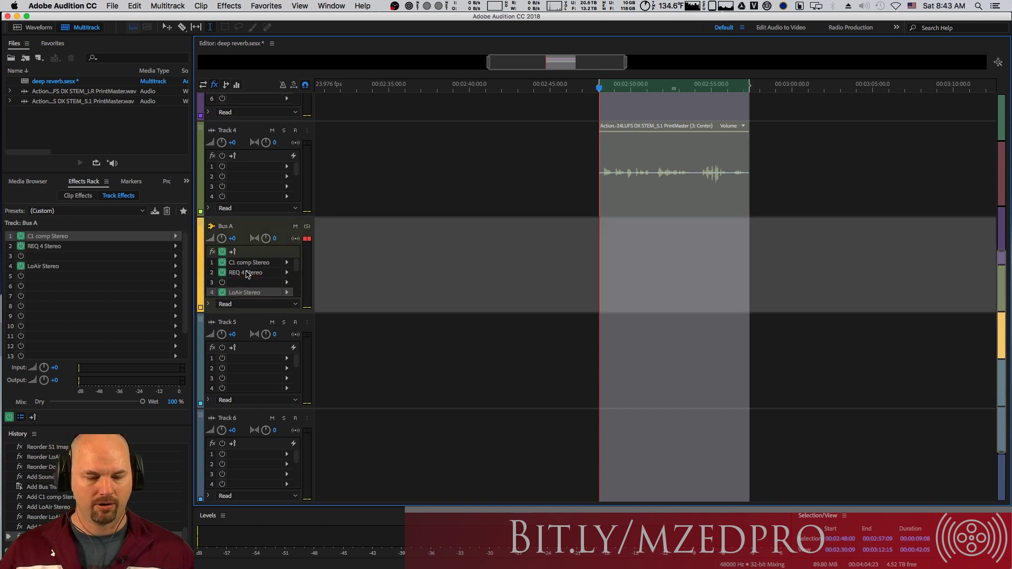
{"action": "left_click_drag", "start_coordinate": [246, 284], "coordinate": [253, 286]}
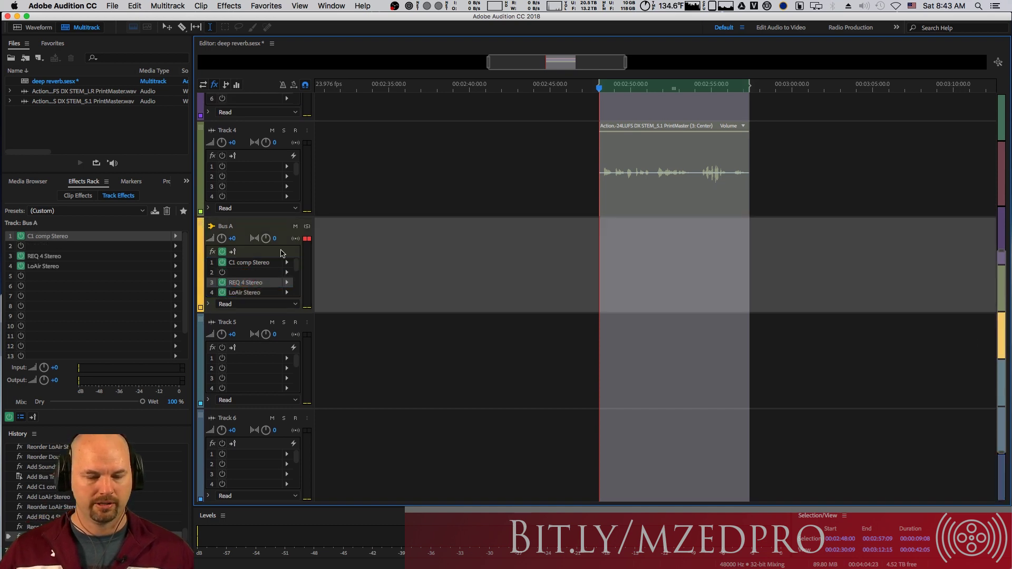
Step: Insert the Waves AU effect GTR Amp (s) in slot 2 of Bus A and move its window clear of the bus effects list
{"action": "left_click", "coordinate": [286, 271]}
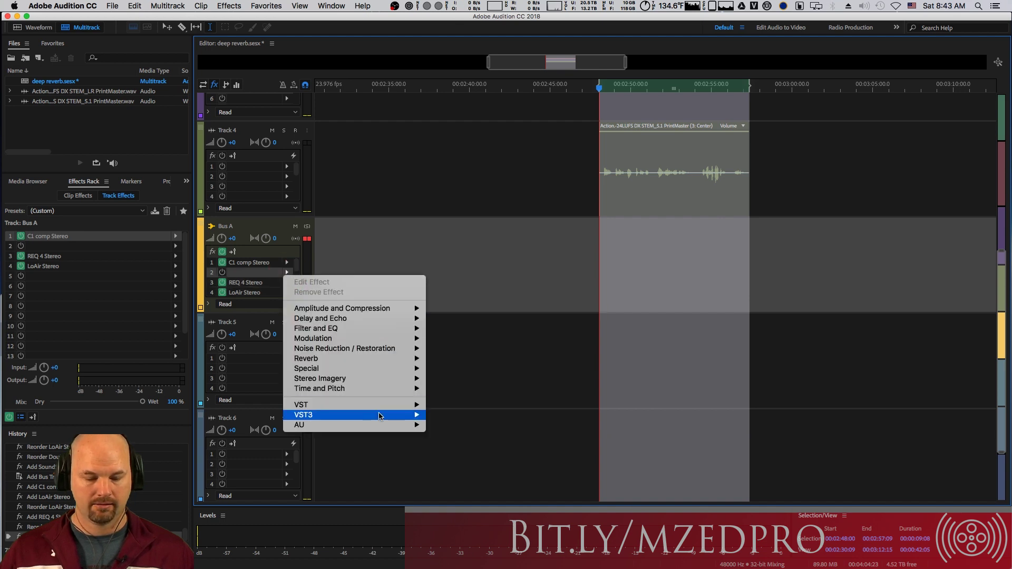
{"action": "mouse_move", "coordinate": [400, 414]}
{"action": "mouse_move", "coordinate": [488, 438]}
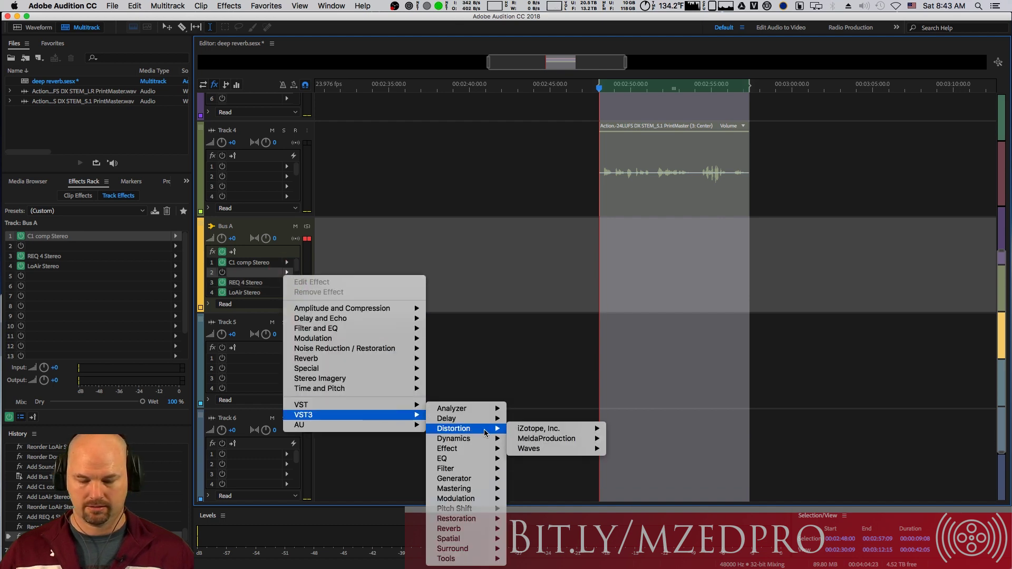
{"action": "mouse_move", "coordinate": [599, 451]}
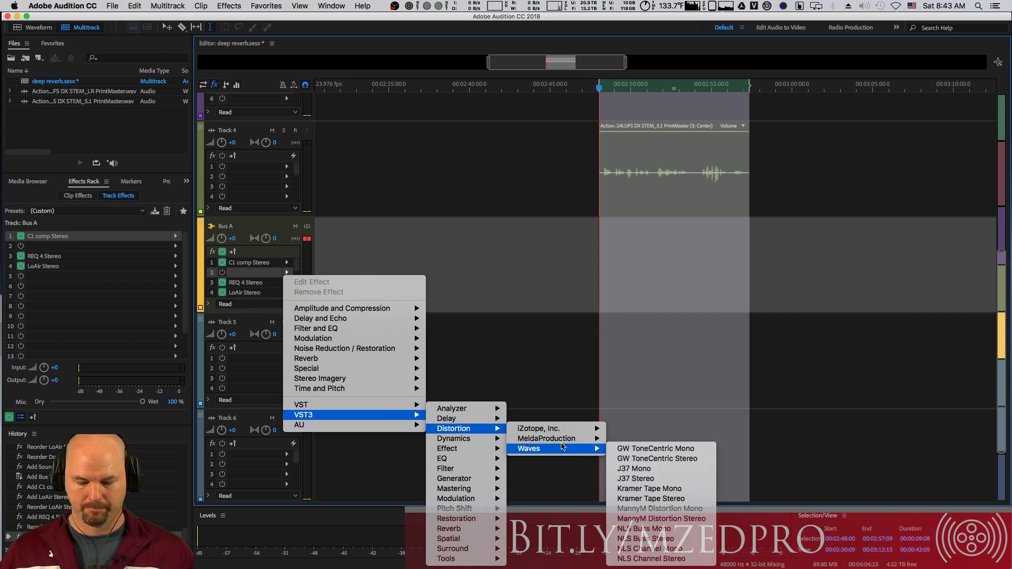
{"action": "mouse_move", "coordinate": [478, 462]}
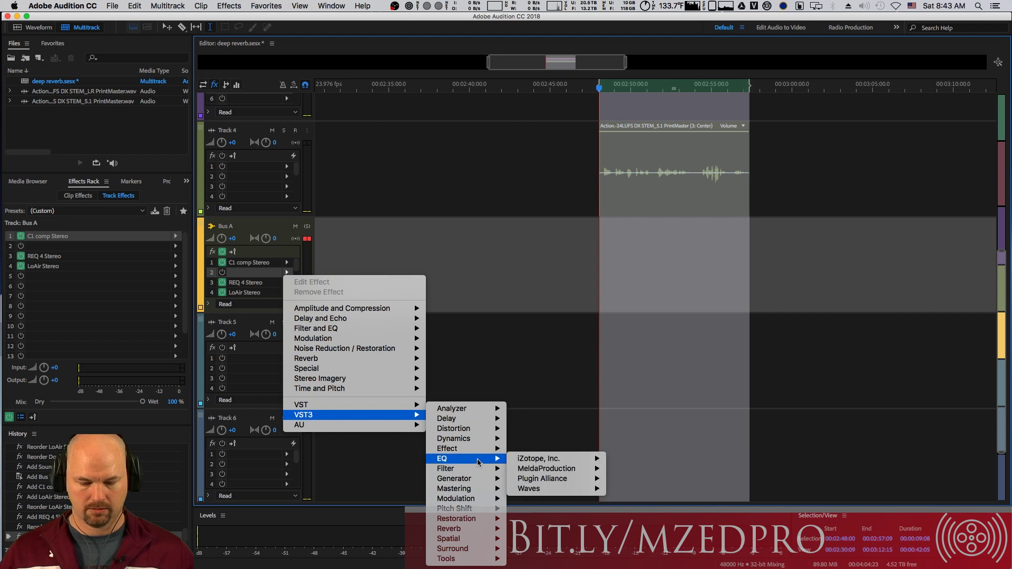
{"action": "mouse_move", "coordinate": [362, 426]}
{"action": "mouse_move", "coordinate": [498, 430]}
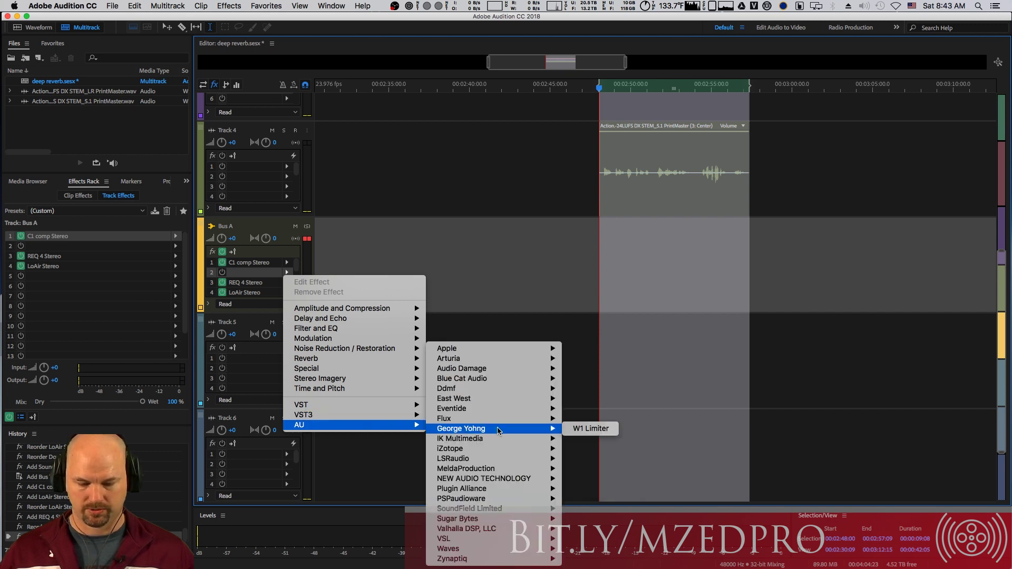
{"action": "mouse_move", "coordinate": [464, 548]}
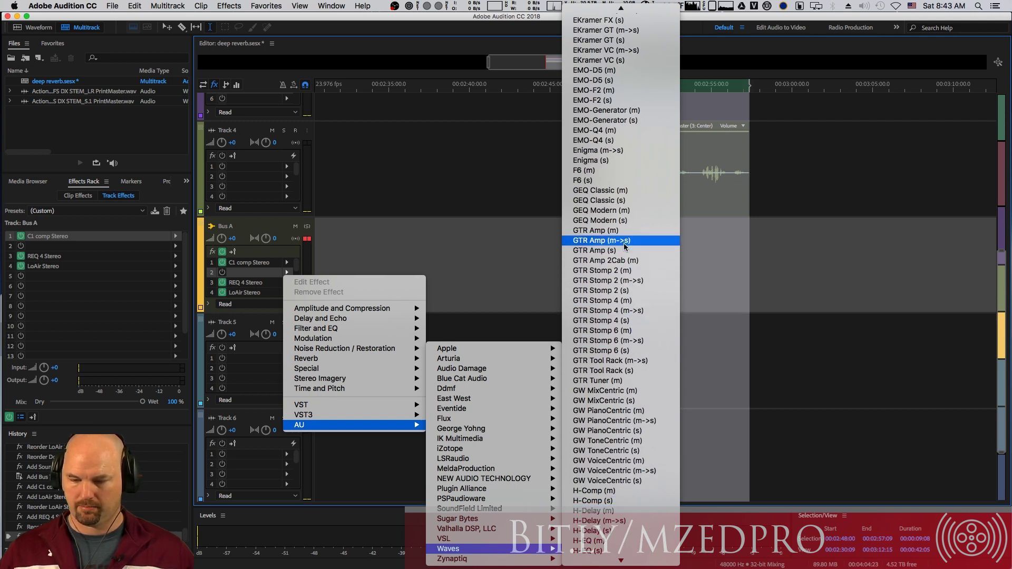
{"action": "left_click", "coordinate": [601, 250]}
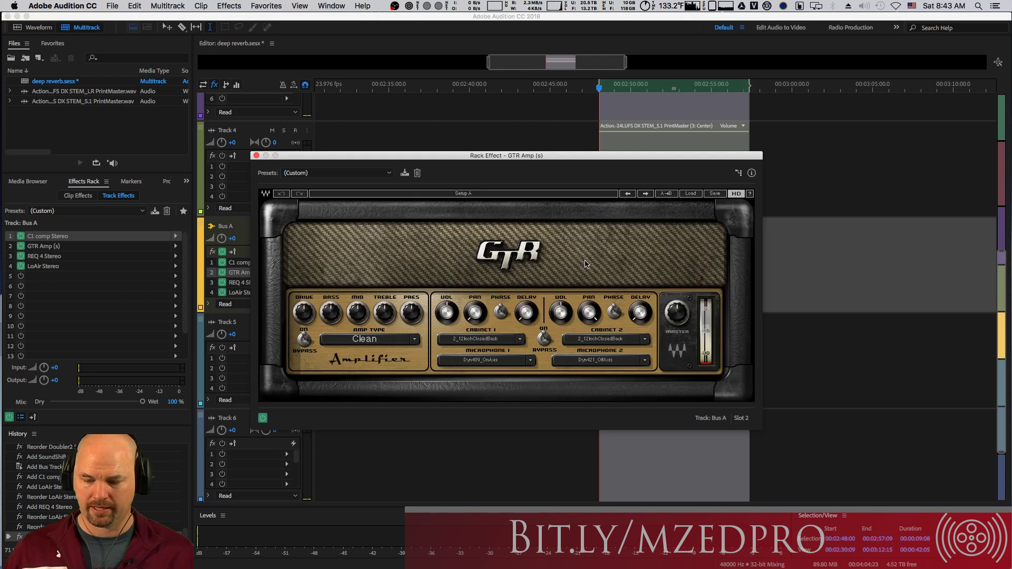
{"action": "left_click_drag", "start_coordinate": [610, 159], "coordinate": [700, 101]}
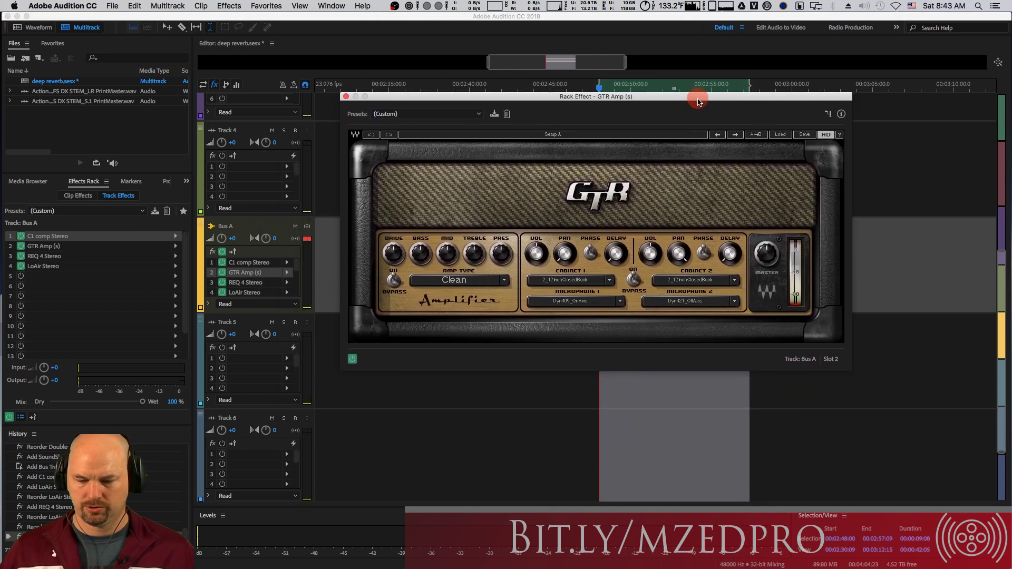
Step: Try the Punchy amp type in GTR Amp while auditioning the selection, and switch to the Edgy amp type
{"action": "left_click", "coordinate": [504, 283]}
{"action": "mouse_move", "coordinate": [548, 309]}
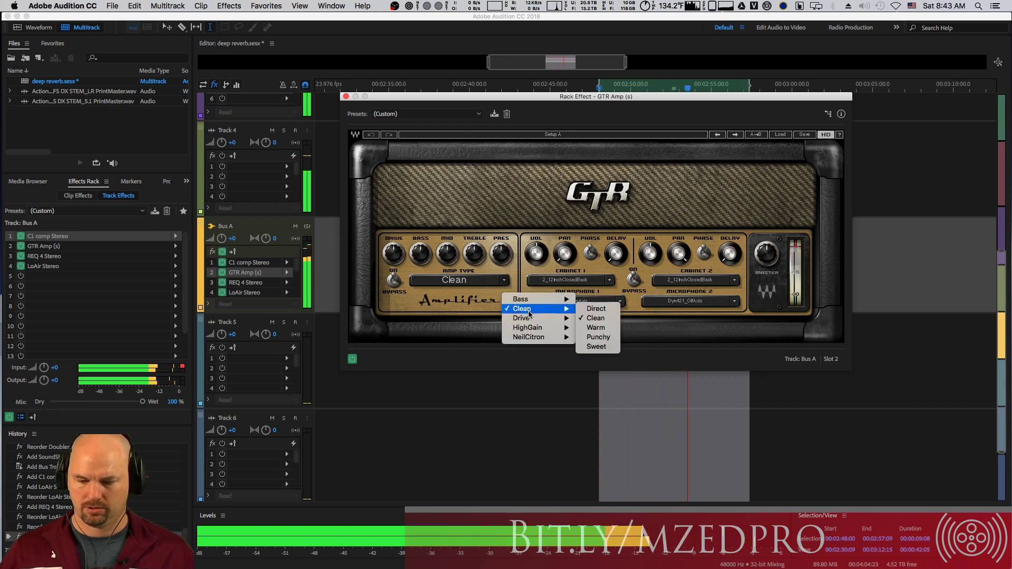
{"action": "left_click", "coordinate": [600, 336]}
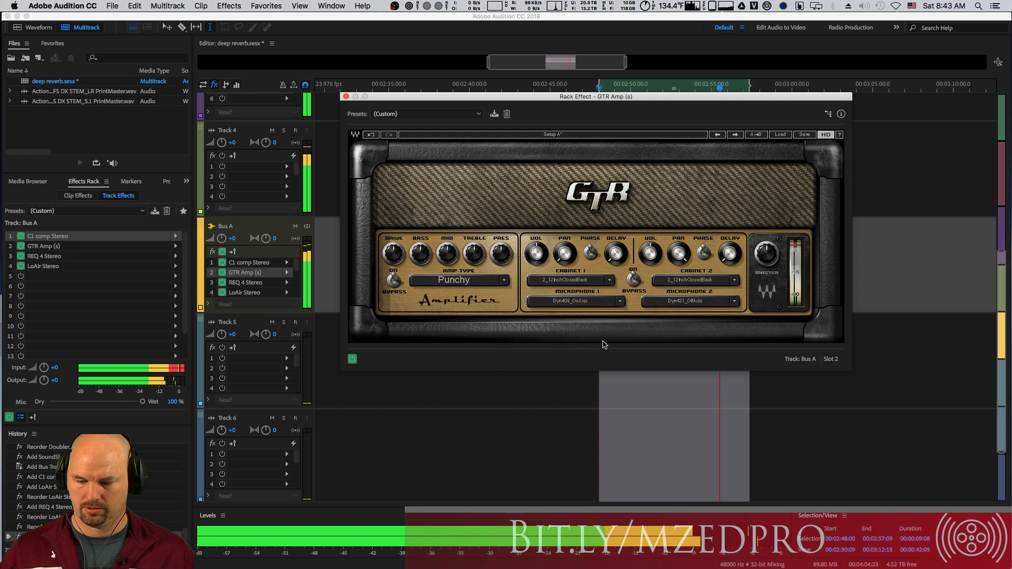
{"action": "left_click", "coordinate": [505, 280]}
{"action": "mouse_move", "coordinate": [559, 318]}
{"action": "left_click", "coordinate": [600, 318]}
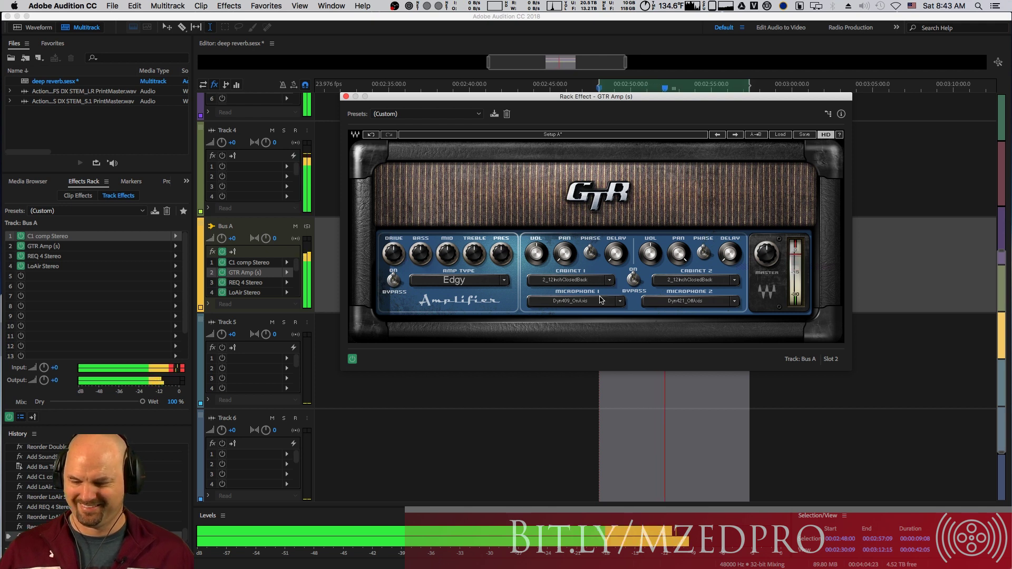
Step: Adjust the GTR amplifier's drive and bass and set its presence to 10.0 while auditioning
{"action": "left_click", "coordinate": [393, 254]}
{"action": "mouse_move", "coordinate": [393, 300]}
{"action": "left_mouse_down"}
{"action": "mouse_move", "coordinate": [400, 331]}
{"action": "mouse_move", "coordinate": [399, 294]}
{"action": "mouse_move", "coordinate": [421, 232]}
{"action": "left_mouse_up"}
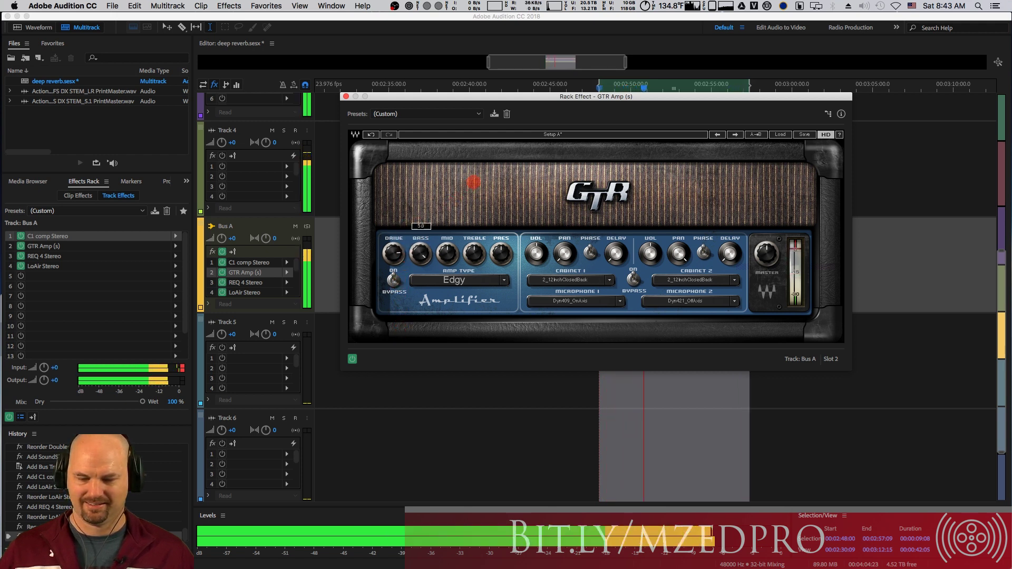
{"action": "left_click", "coordinate": [491, 251]}
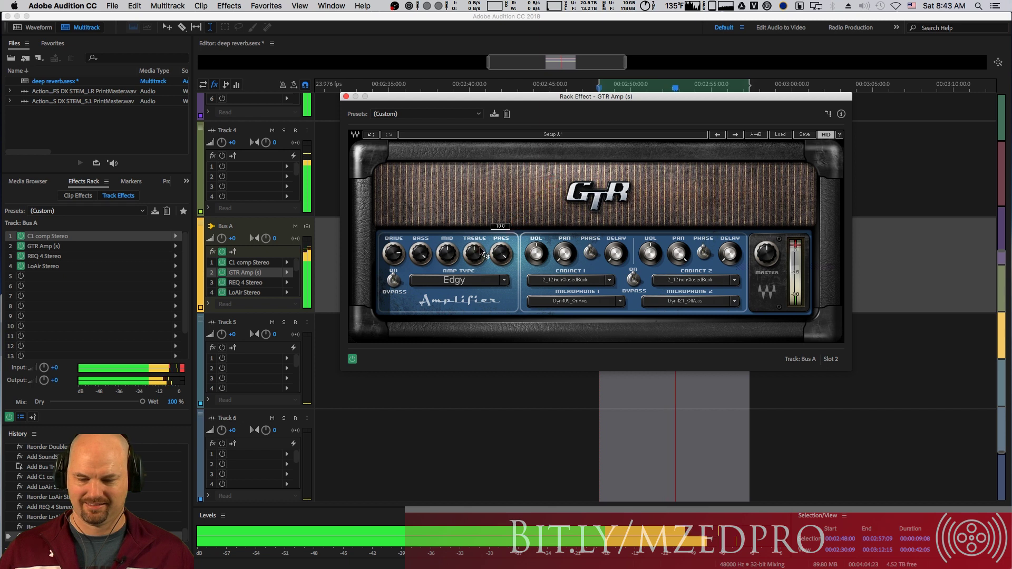
{"action": "left_click_drag", "start_coordinate": [401, 257], "coordinate": [401, 259]}
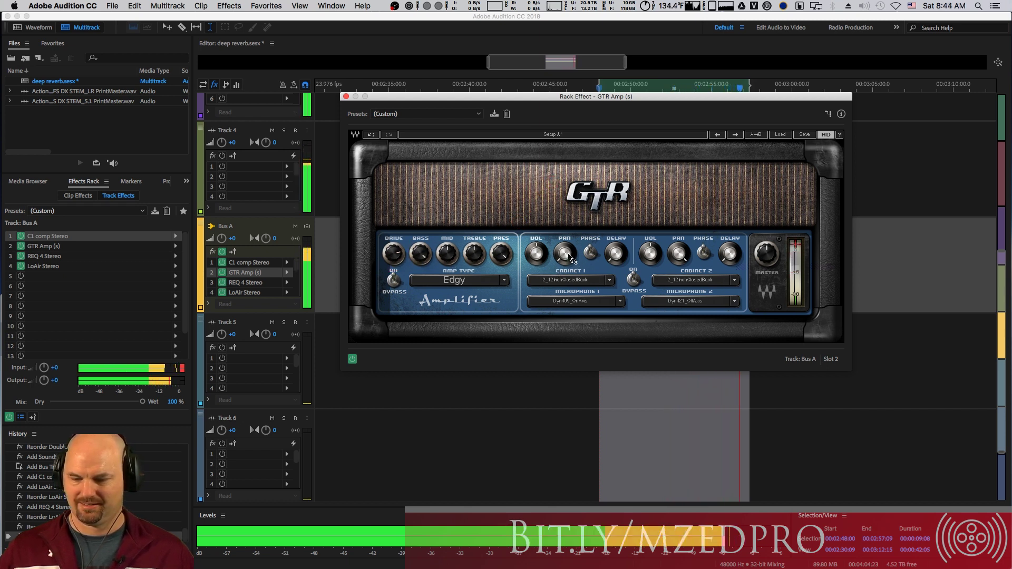
Step: Try the BASS_810 model for Cabinet 1, change it to 4_10inchOpenBack while auditioning, and stop playback
{"action": "left_click", "coordinate": [606, 280]}
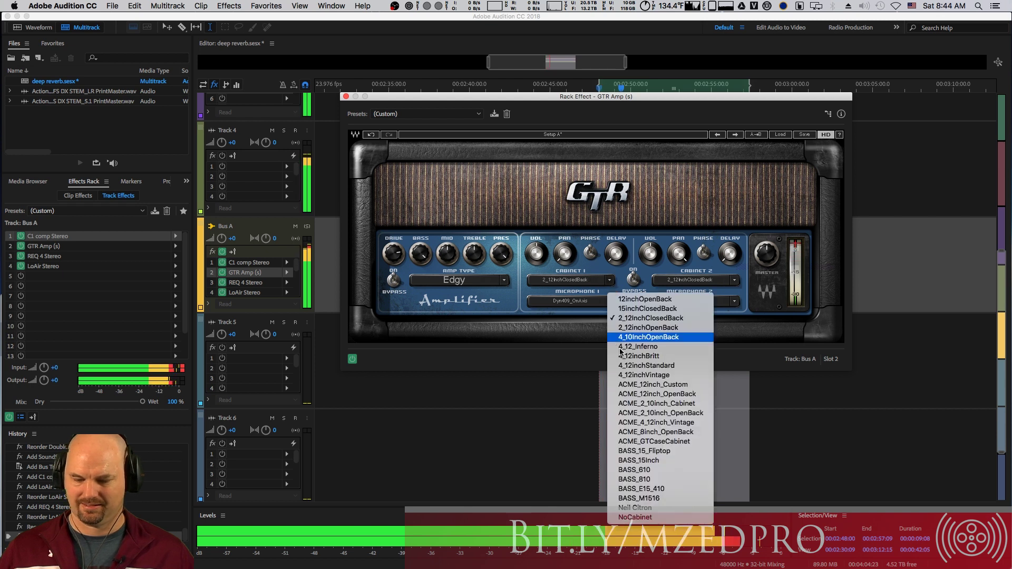
{"action": "left_click", "coordinate": [684, 480]}
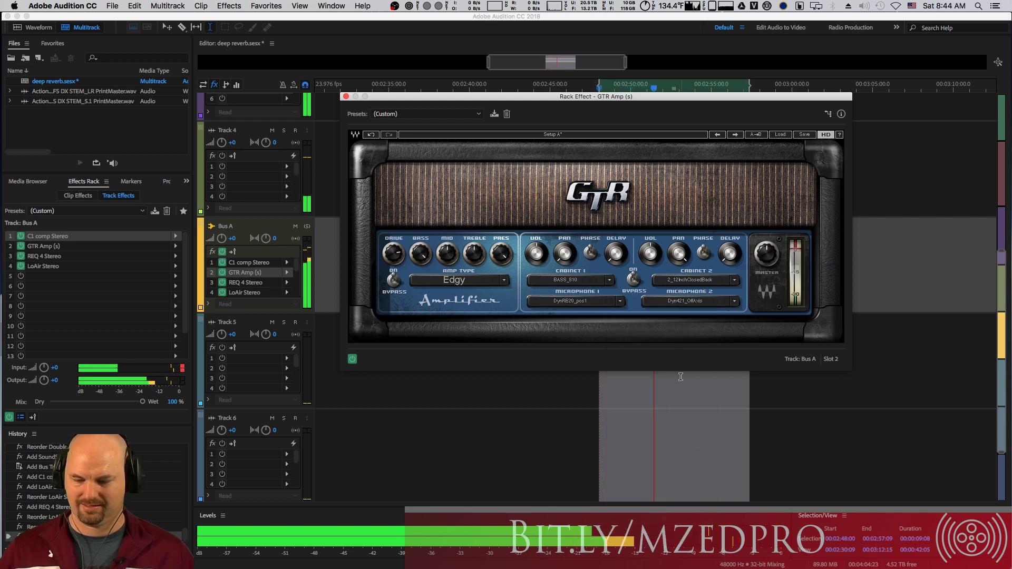
{"action": "left_click", "coordinate": [609, 275]}
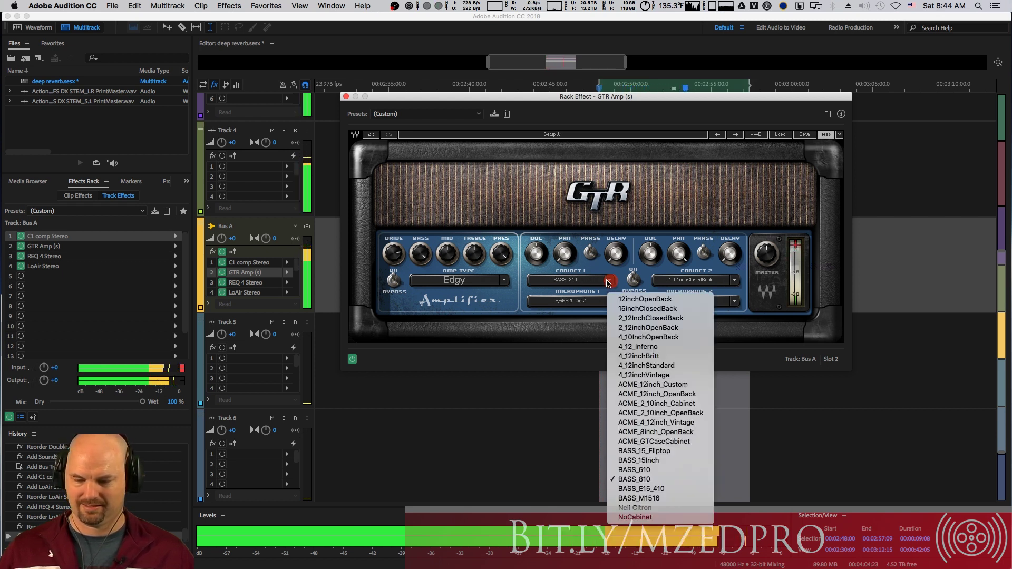
{"action": "left_click", "coordinate": [609, 279]}
{"action": "left_click", "coordinate": [609, 280]}
{"action": "left_click", "coordinate": [639, 337]}
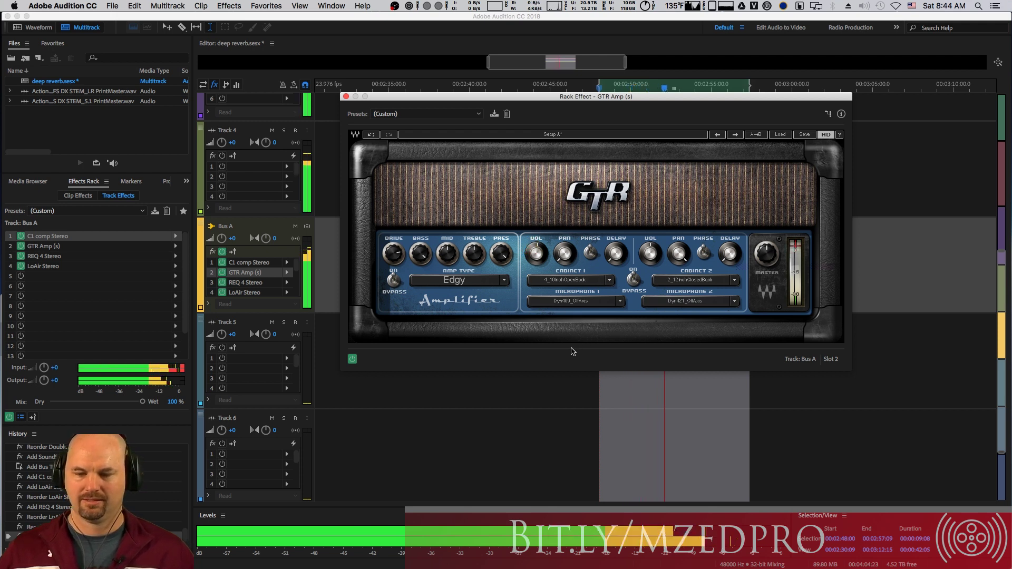
{"action": "key", "text": "space"}
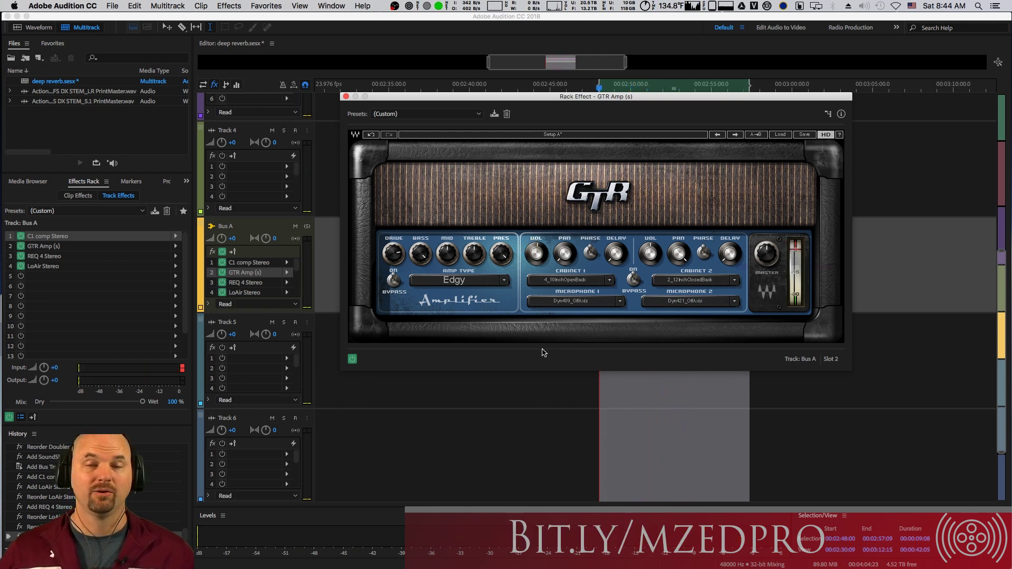